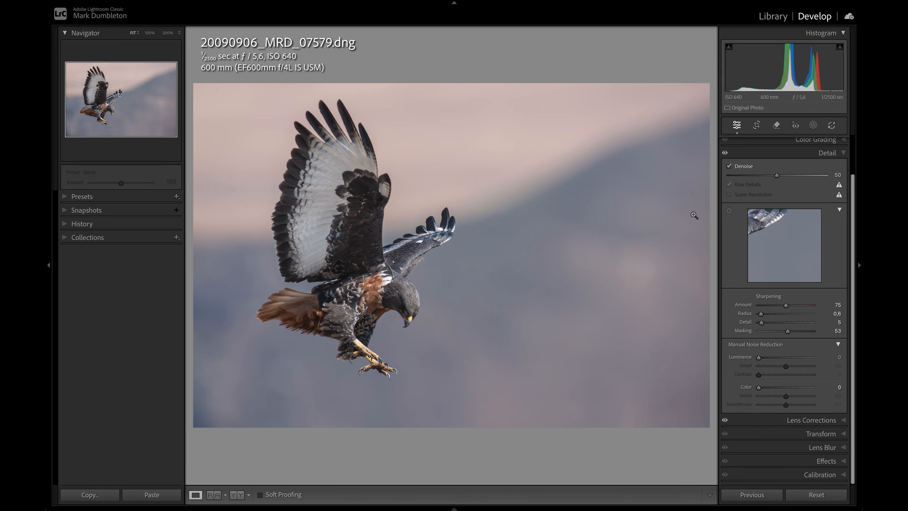
Step: Send the bird photo from Lightroom Classic to the DxO PureRAW 6 plug-in for a processing preview
click(141, 2)
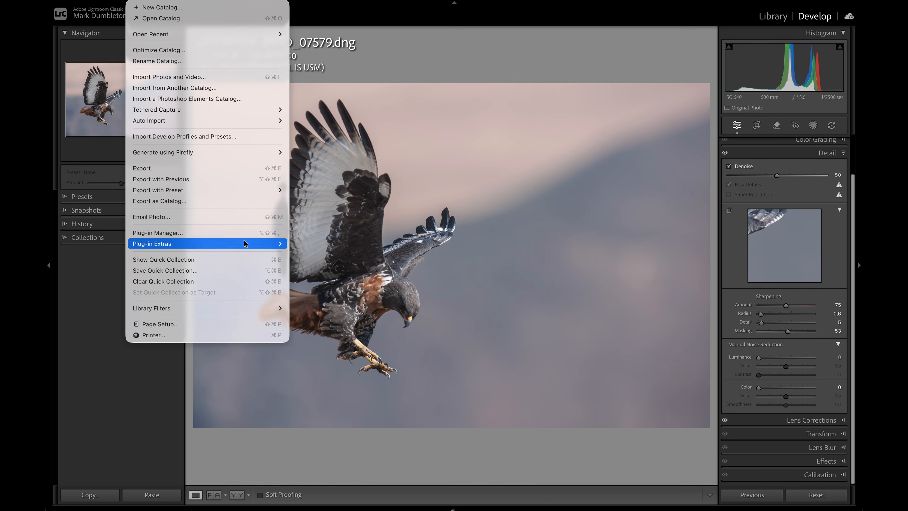
mouse_move(246, 244)
click(377, 386)
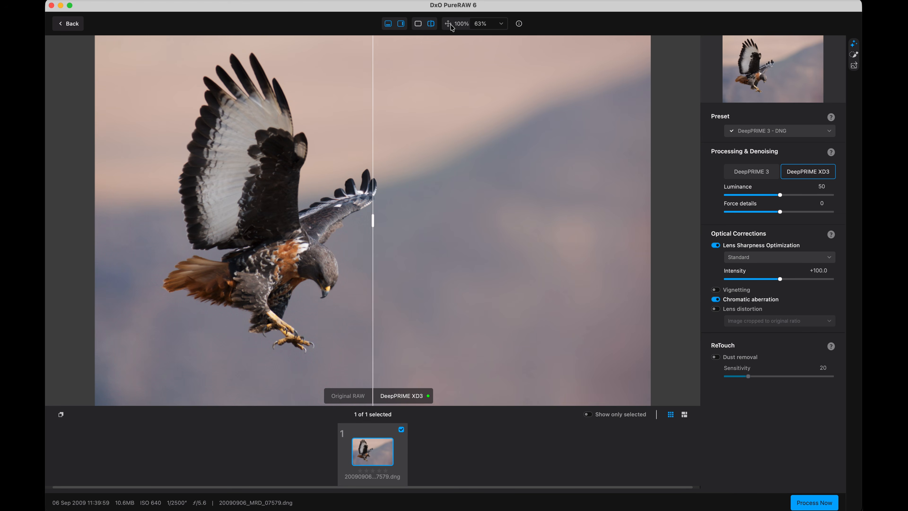
Step: Compare the original RAW with the DeepPRIME XD3 preview on the bird's head and body at 100% and 200% zoom
click(464, 25)
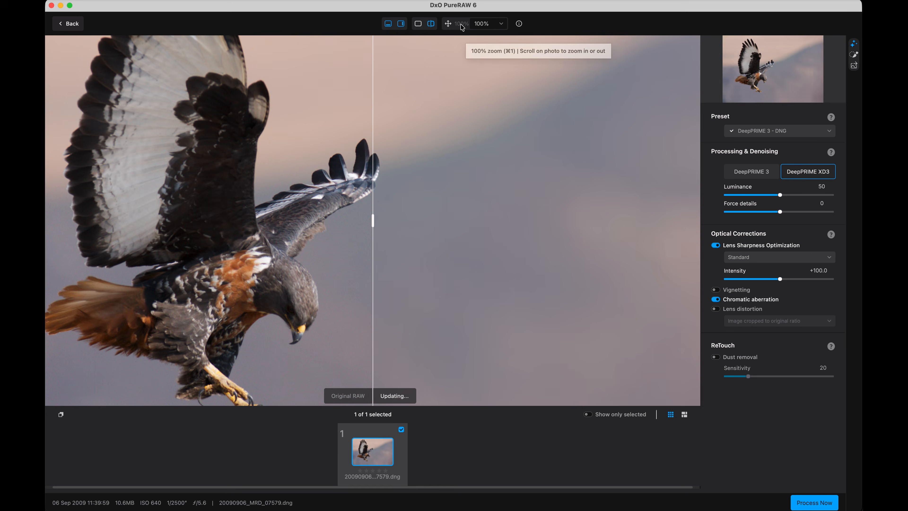
drag(336, 289, 421, 182)
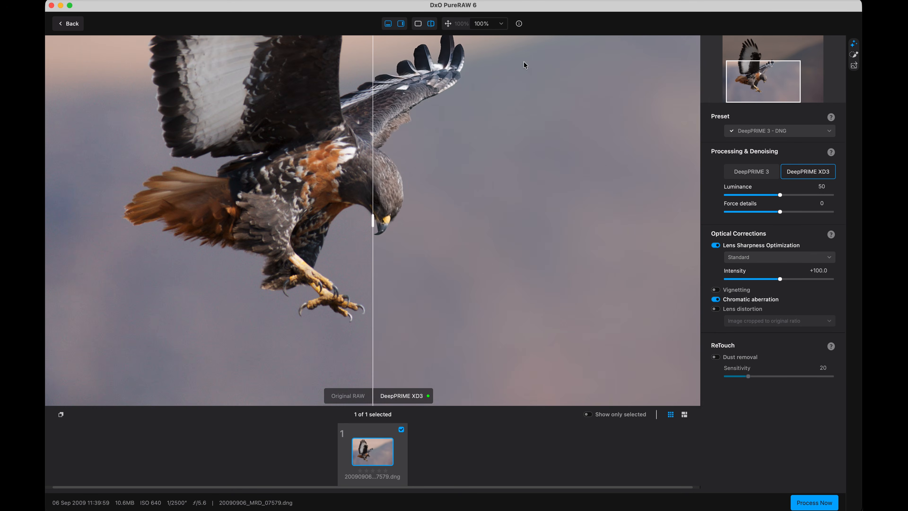
click(501, 24)
click(492, 36)
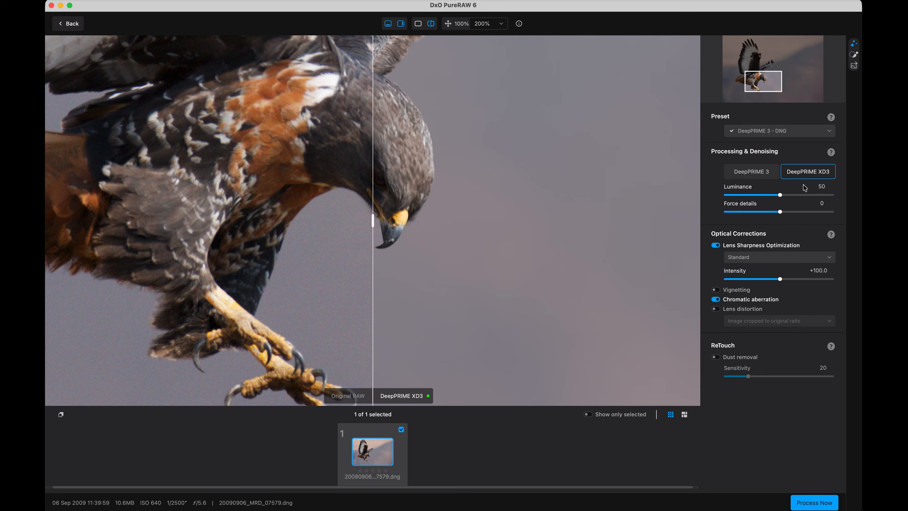
drag(373, 221, 283, 220)
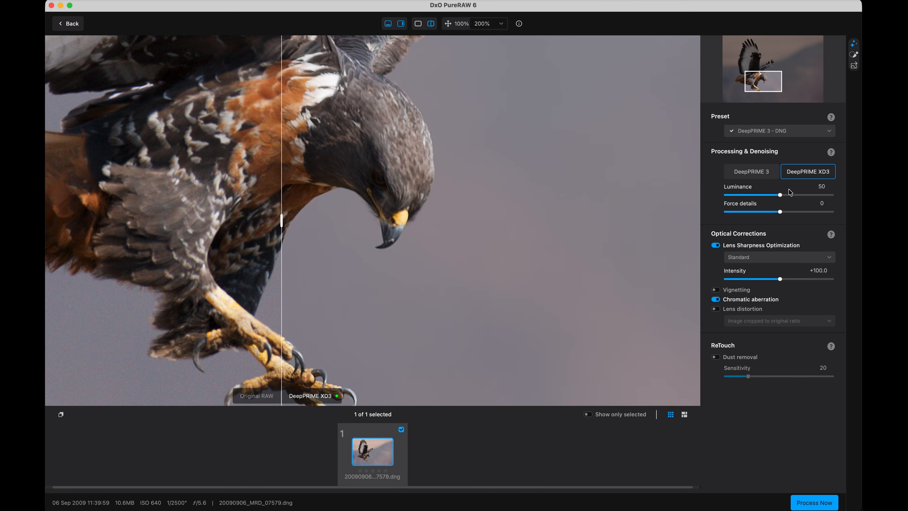
Step: Set the DeepPRIME XD3 Luminance to 40 and shift the before/after divider to expose more of the bird's processed body
drag(780, 195, 769, 196)
drag(282, 222, 235, 221)
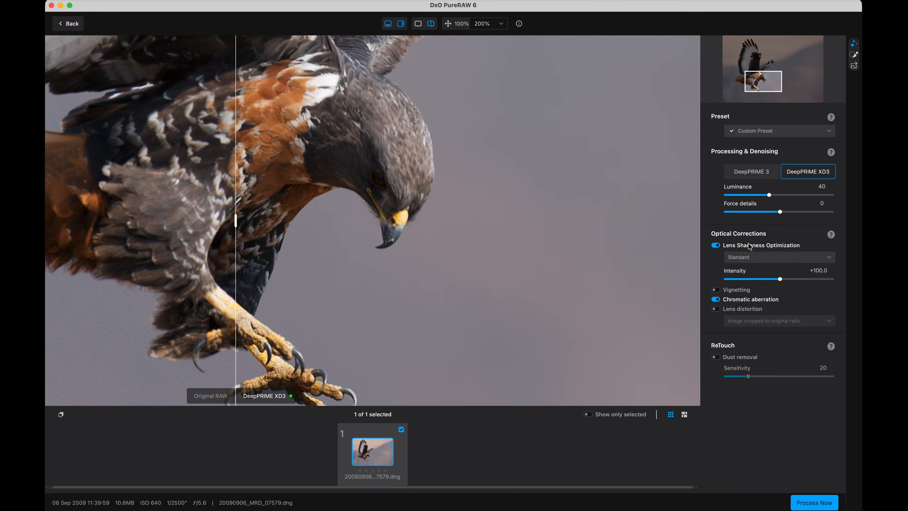
Step: Compare the bird's detail with Lens Sharpness Optimization off and on
click(747, 258)
click(720, 255)
click(715, 245)
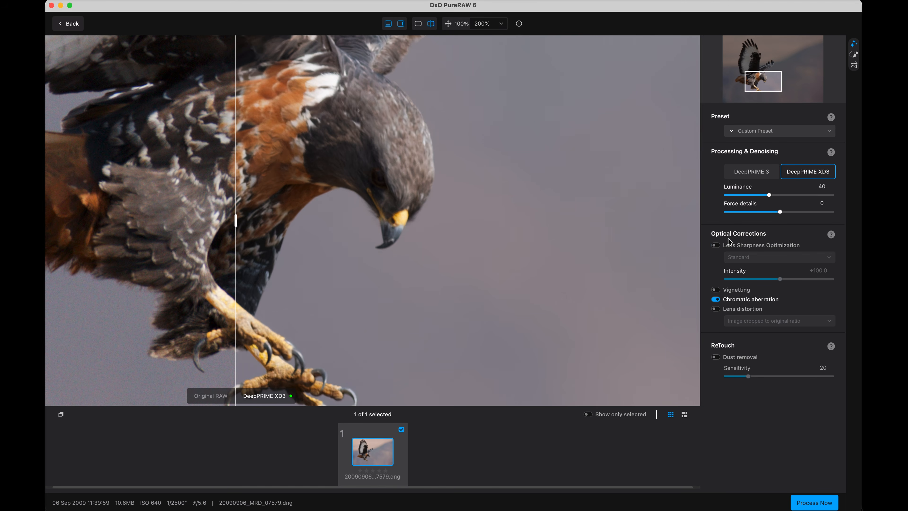
click(716, 246)
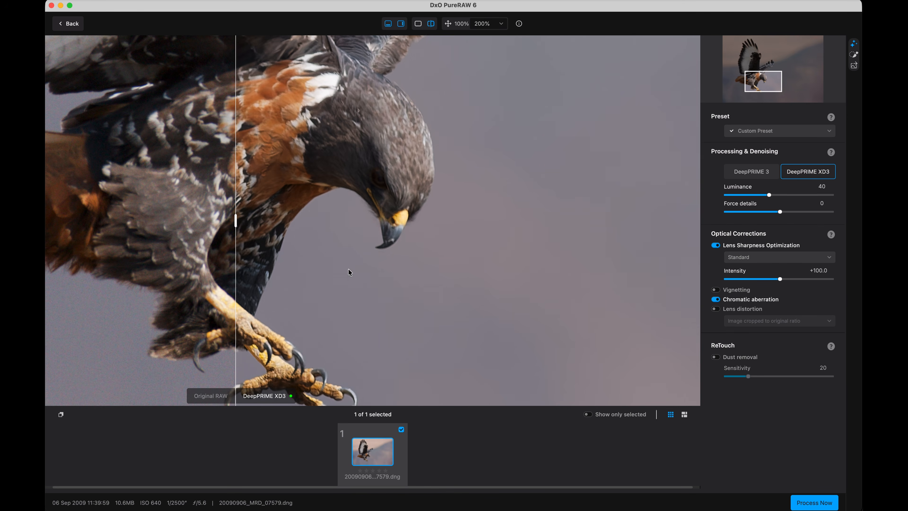
Step: Try other Lens Sharpness Optimization levels up to Hard at +200 intensity and return to Standard at +100
click(781, 280)
click(758, 258)
click(755, 269)
click(756, 257)
click(761, 279)
click(768, 257)
click(767, 299)
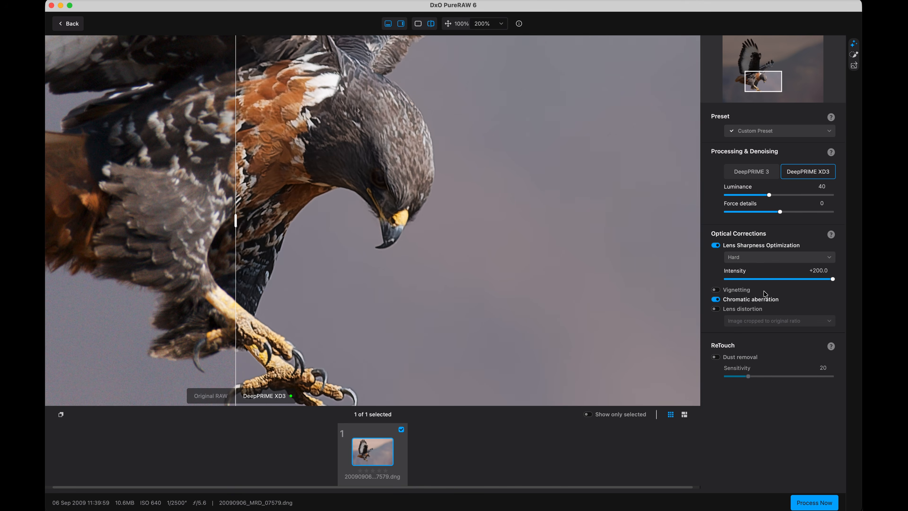
click(766, 257)
click(750, 278)
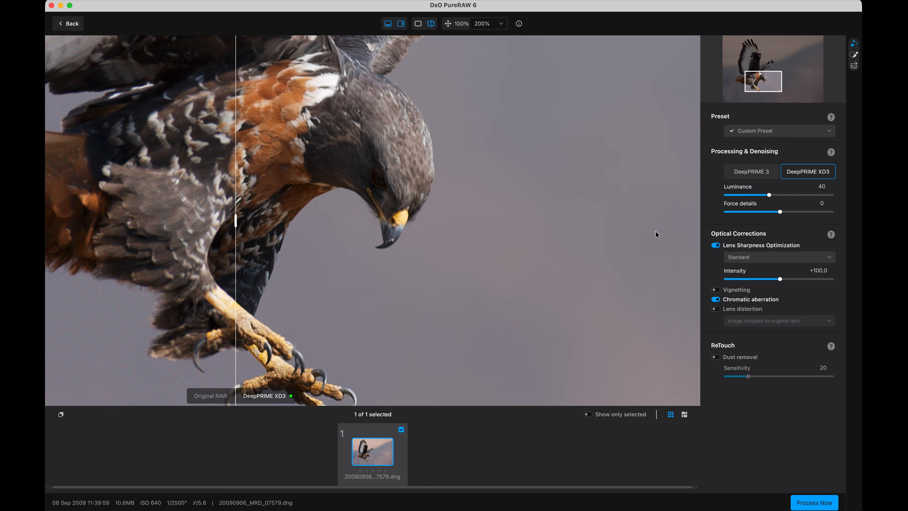
Step: Process the photo with DeepPRIME XD3, keeping Standard Lens Sharpness Optimization enabled
click(719, 247)
click(718, 248)
click(814, 503)
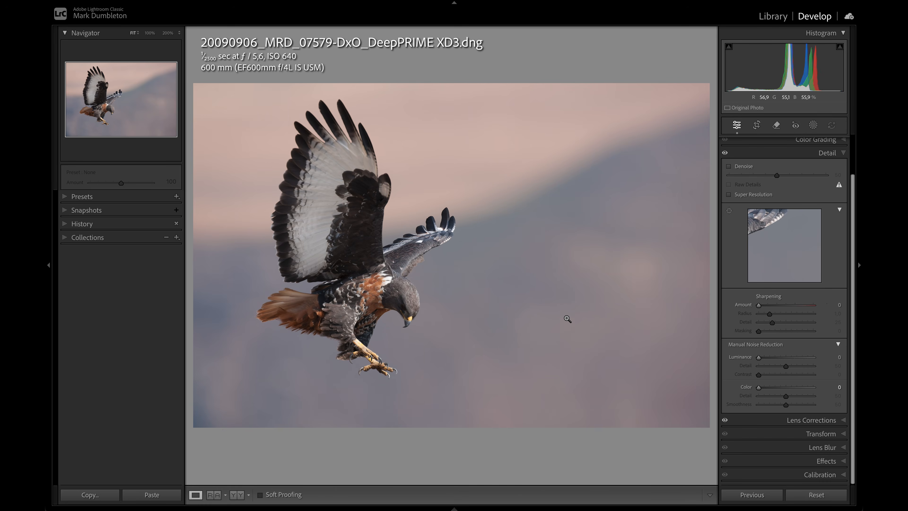
Step: Lower the processed DNG's Exposure to -0.15 in the Basic adjustments and check the bird close up
scroll(805, 215, up, 3)
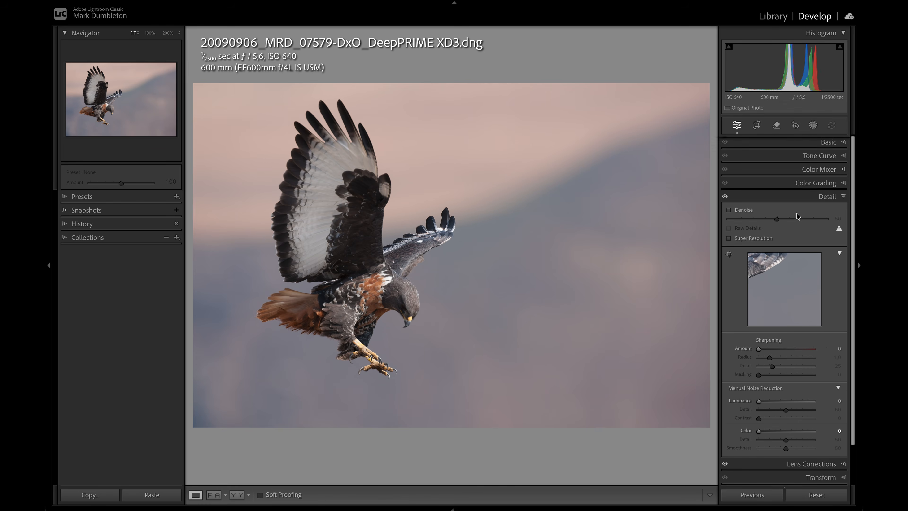
click(829, 141)
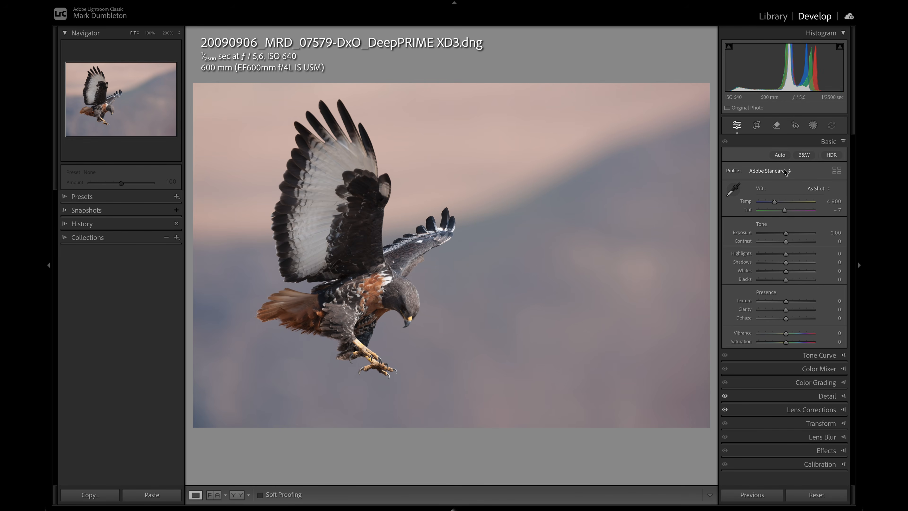
drag(786, 233, 785, 235)
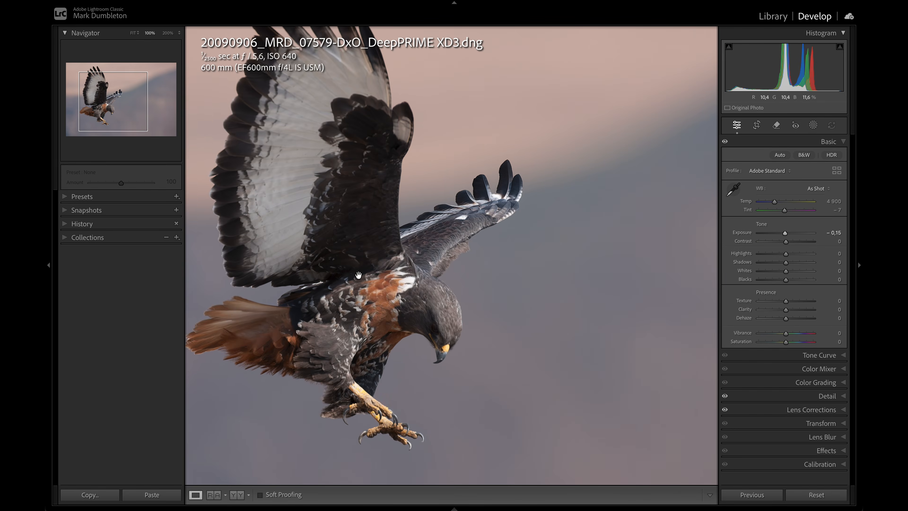
click(387, 279)
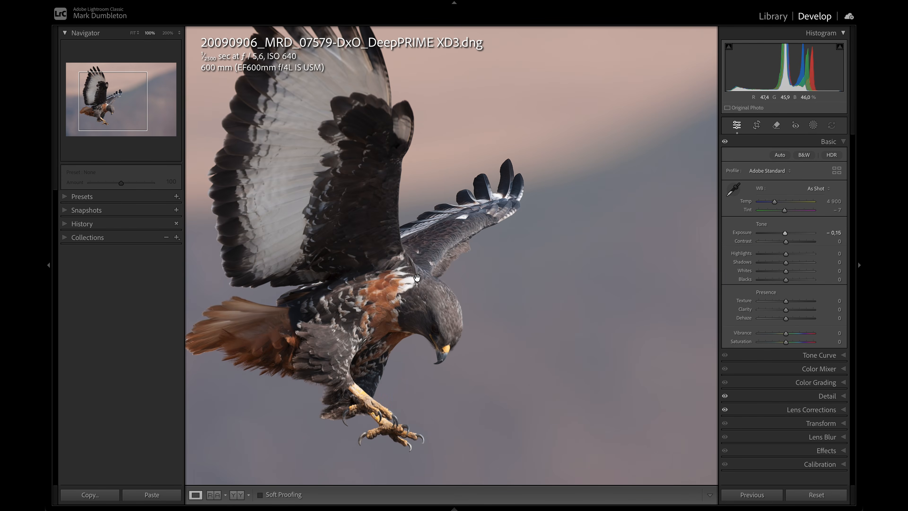
click(404, 285)
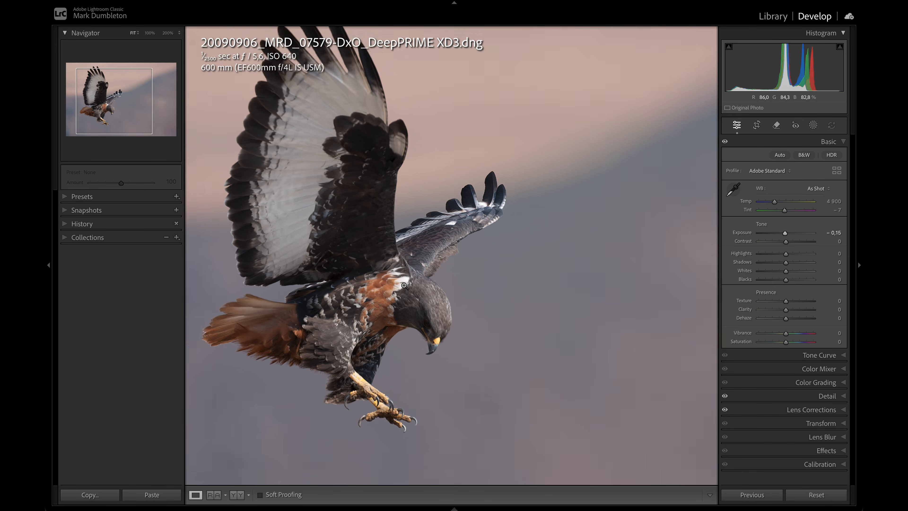
Step: Set Blacks to +55, Whites to +13 and Shadows to +20 for the whole photo
mouse_move(786, 280)
mouse_down()
mouse_move(803, 284)
mouse_move(790, 274)
mouse_up()
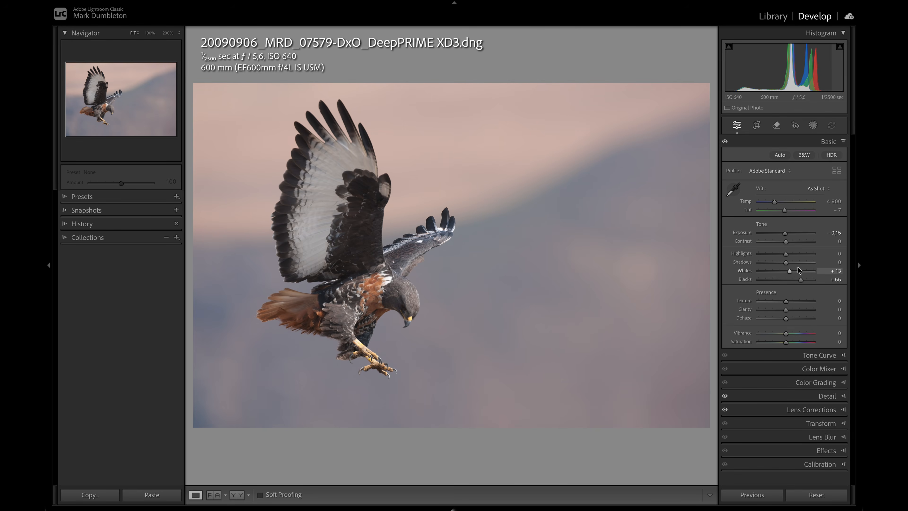
drag(788, 262, 793, 263)
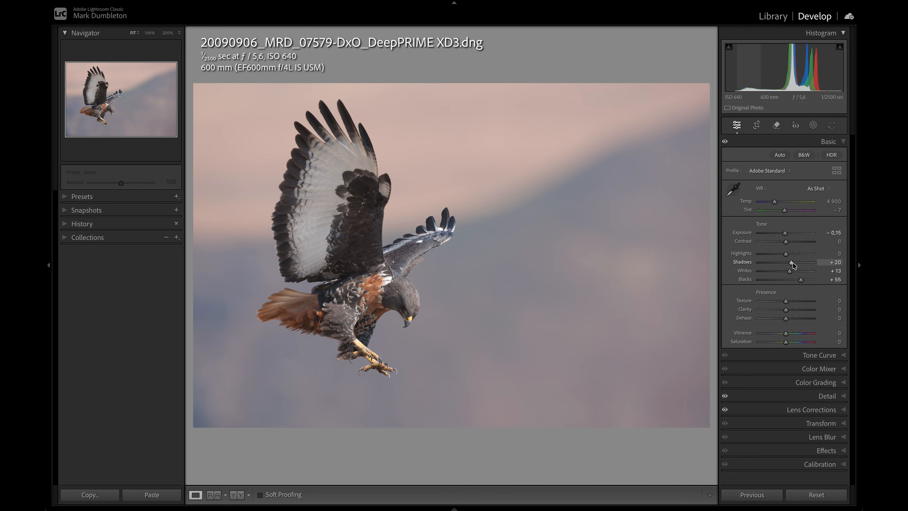
click(411, 309)
click(373, 321)
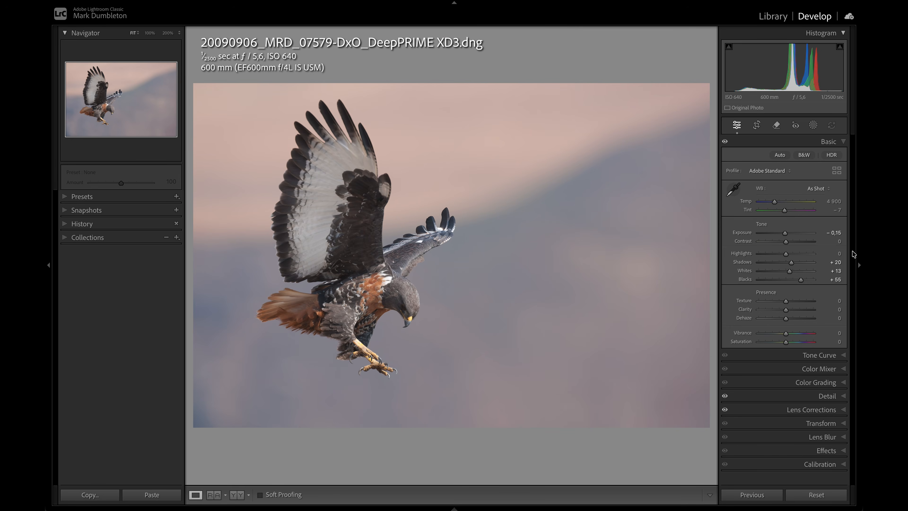
Step: Try an Objects mask with a rectangle around the whole bird and inspect its edges
click(813, 125)
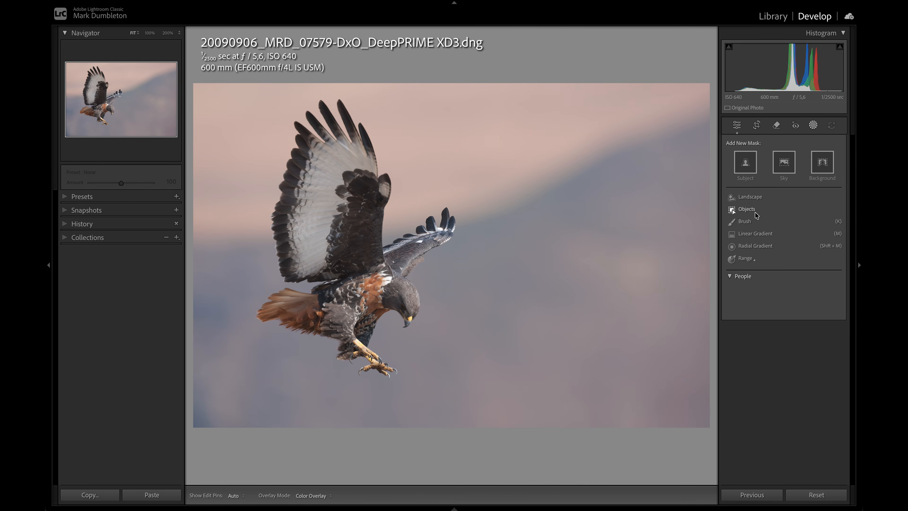
click(747, 209)
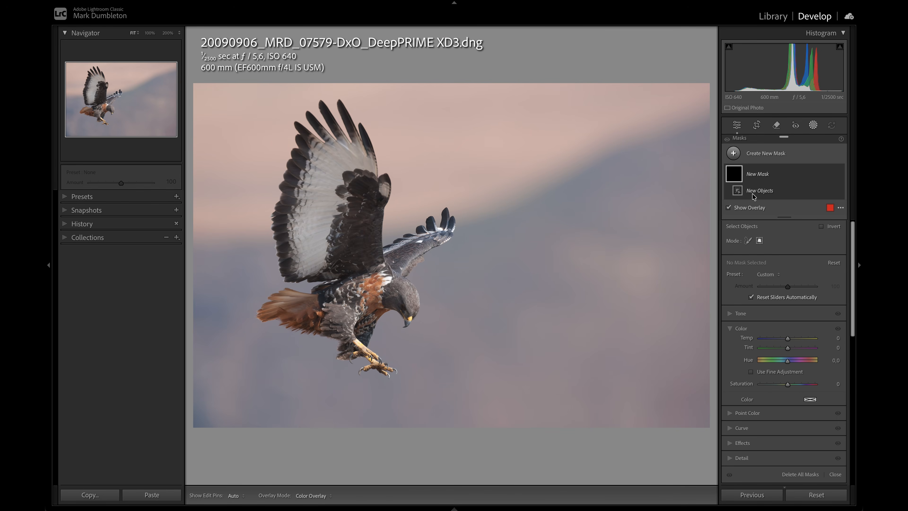
drag(483, 389, 237, 87)
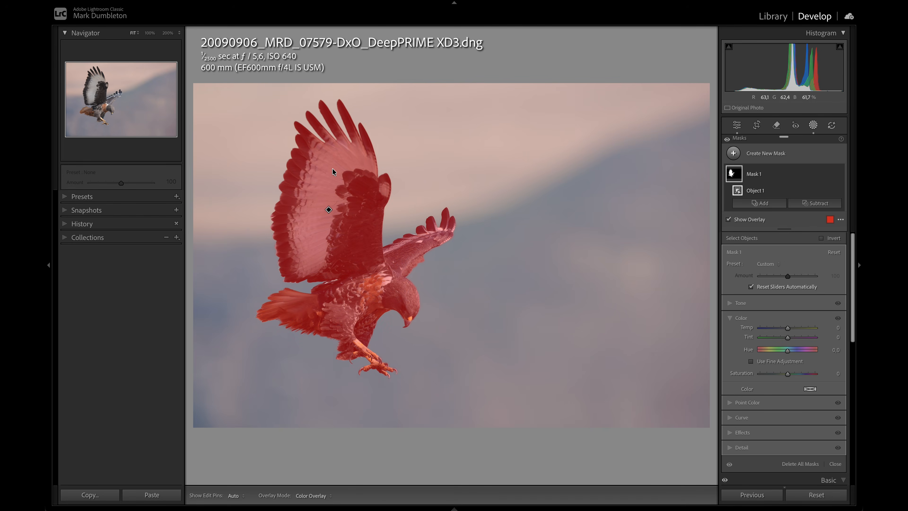
click(386, 286)
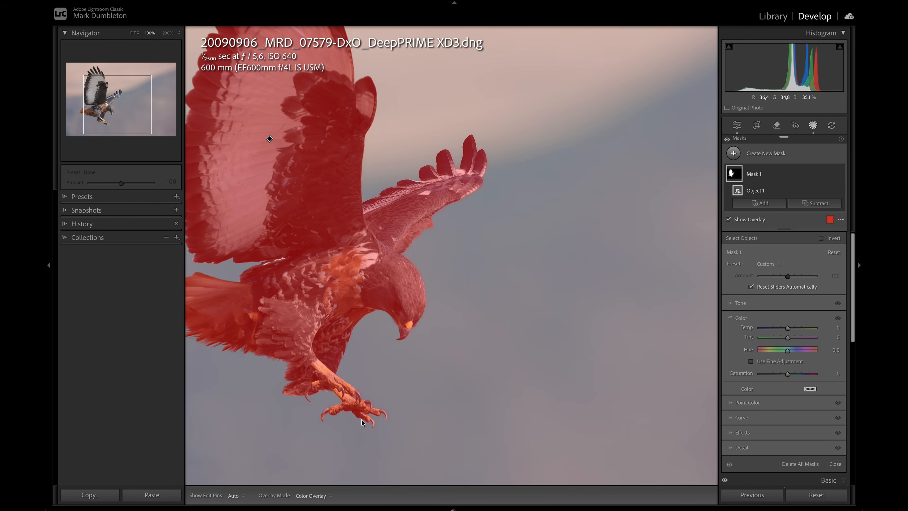
click(453, 356)
Step: Try a Select Subject mask of the bird in place of the object mask and inspect its edges
click(759, 209)
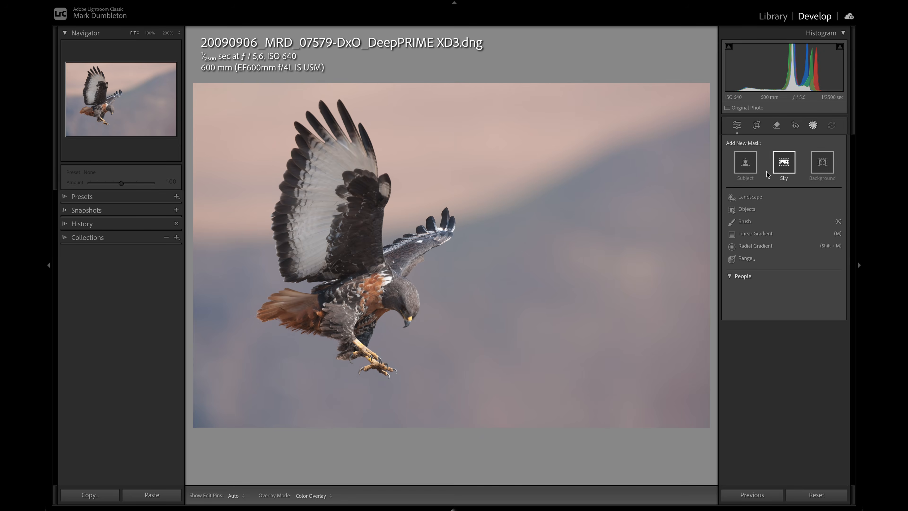
click(751, 169)
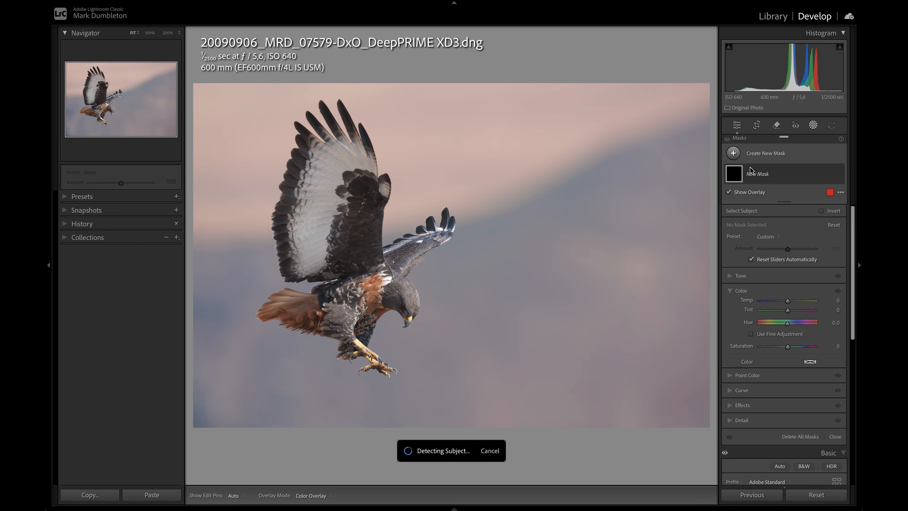
click(488, 318)
drag(302, 295, 392, 304)
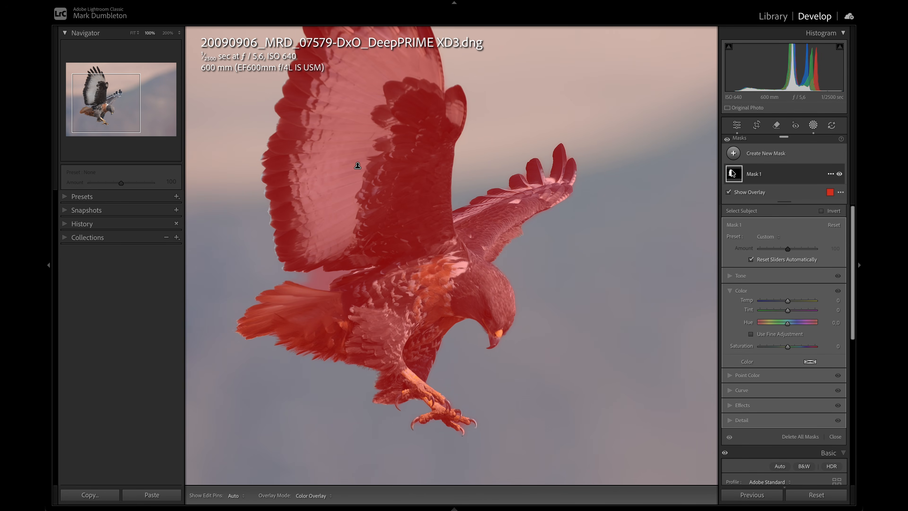
Step: Replace the subject mask with an Objects mask using a rectangular selection around the whole bird
click(757, 175)
click(734, 154)
click(766, 237)
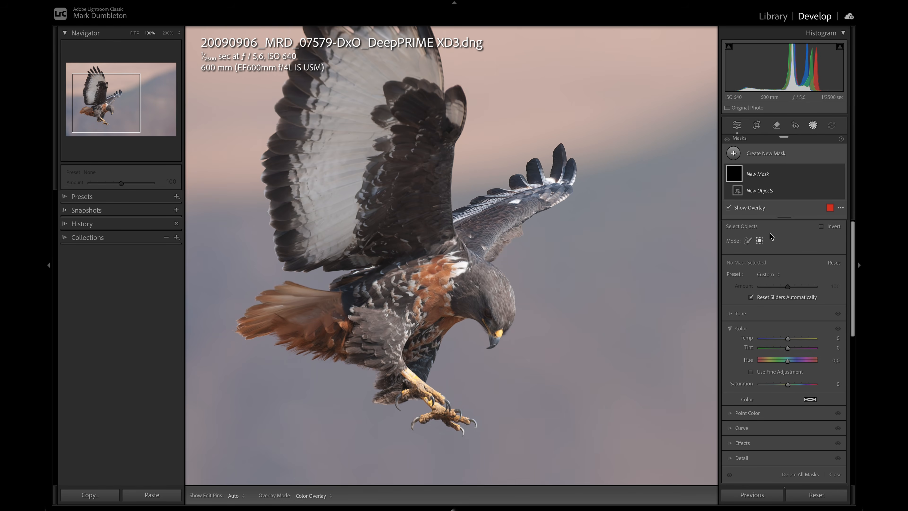
click(760, 241)
drag(478, 374, 248, 81)
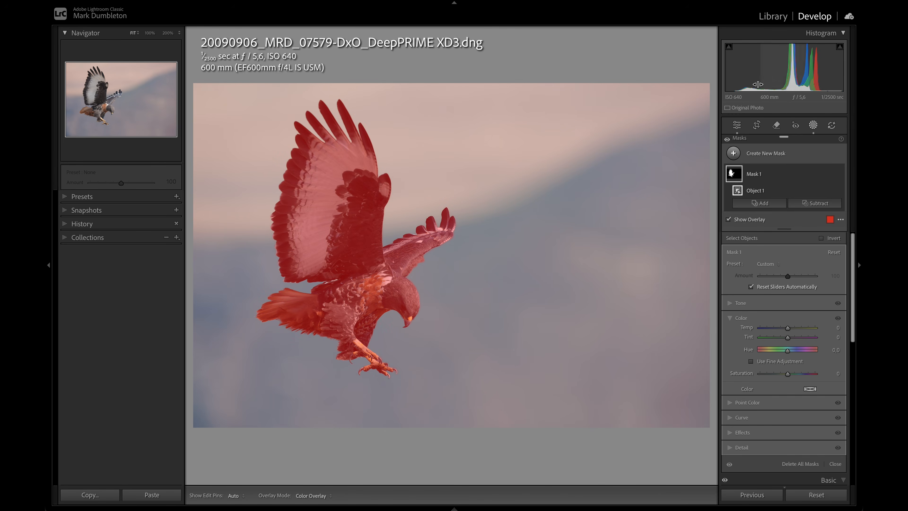
Step: Rename the object mask as Bird
double_click(754, 175)
text(Bi)
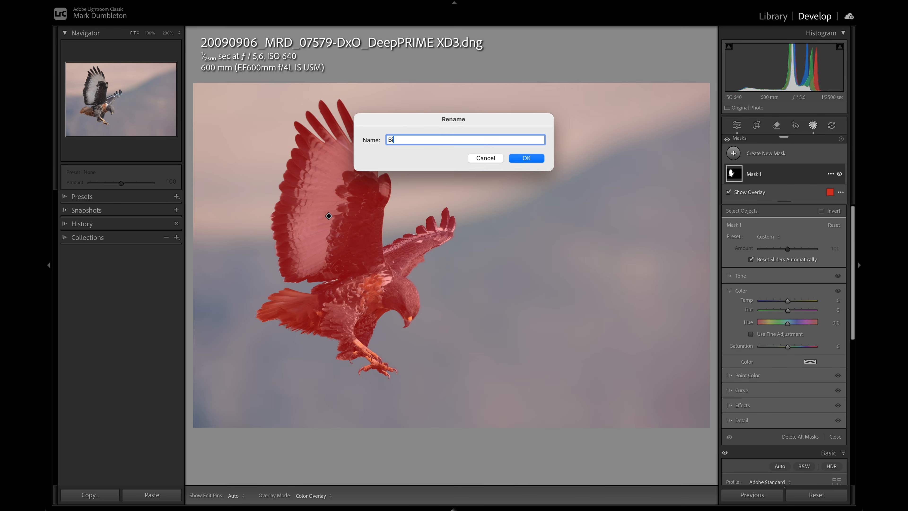
key(Return)
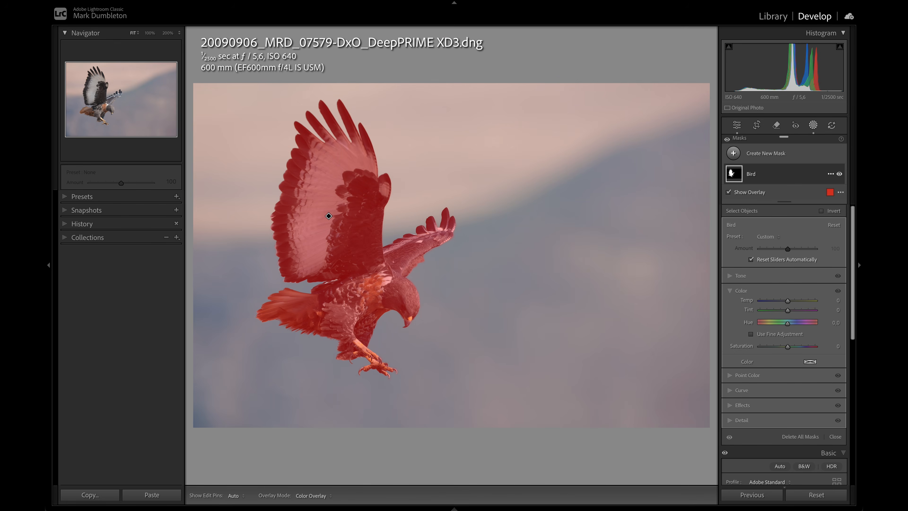
Step: Duplicate and invert the Bird mask, and name the inverted copy Background
click(830, 175)
click(822, 195)
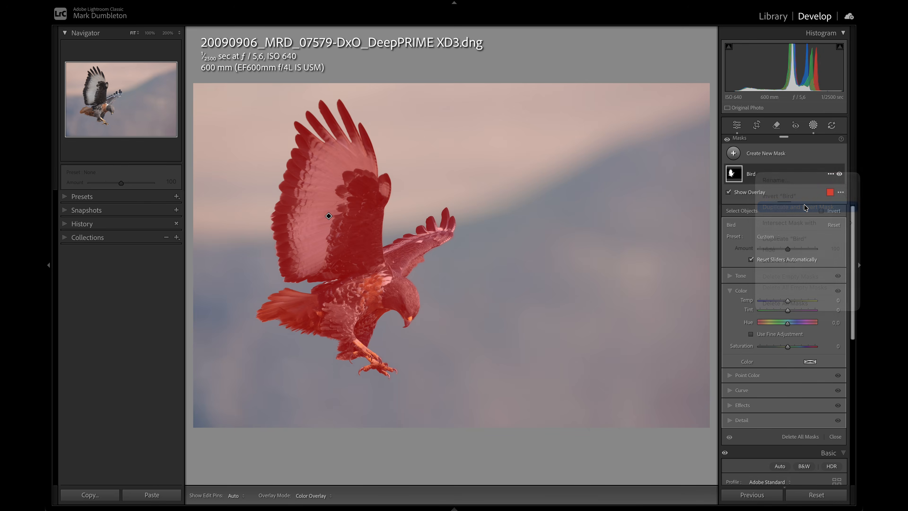
double_click(760, 175)
text(Ba)
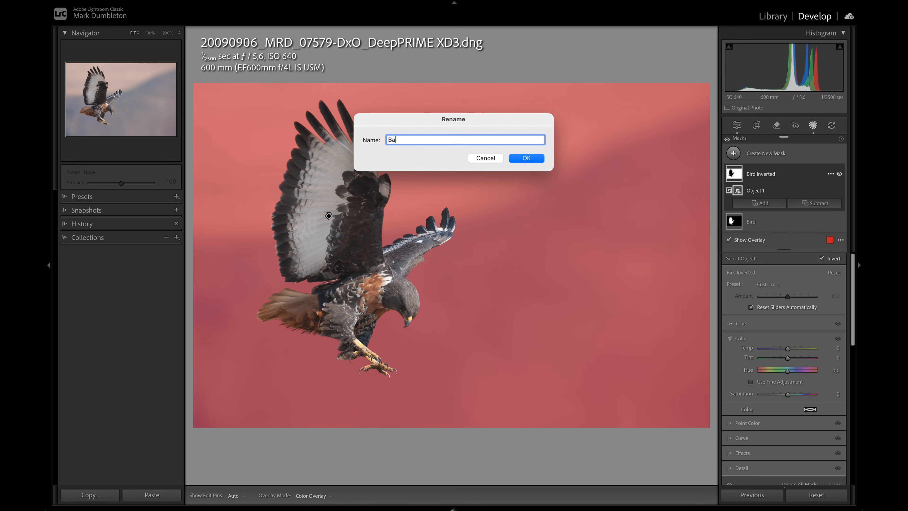
text(ckground)
key(Return)
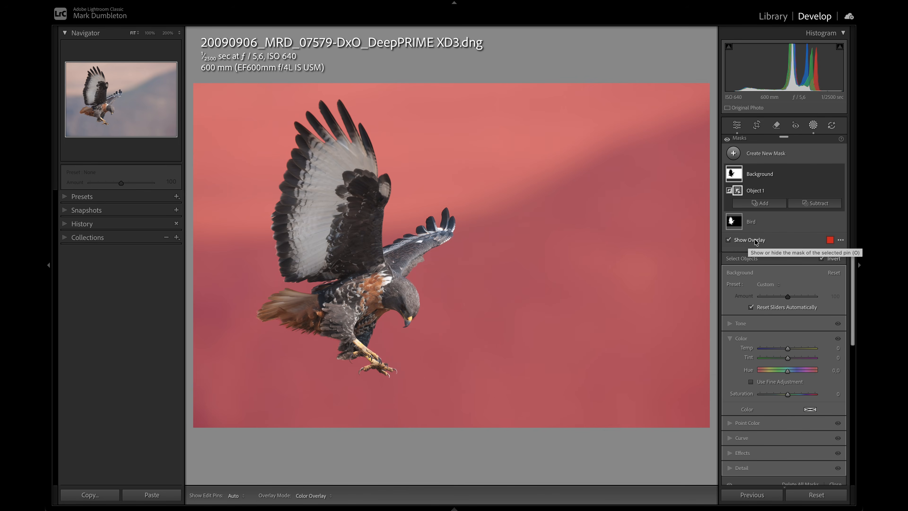
Step: Hide the mask overlay and cool the Background mask with Temp -29 and Tint -4
click(742, 243)
drag(787, 349, 779, 349)
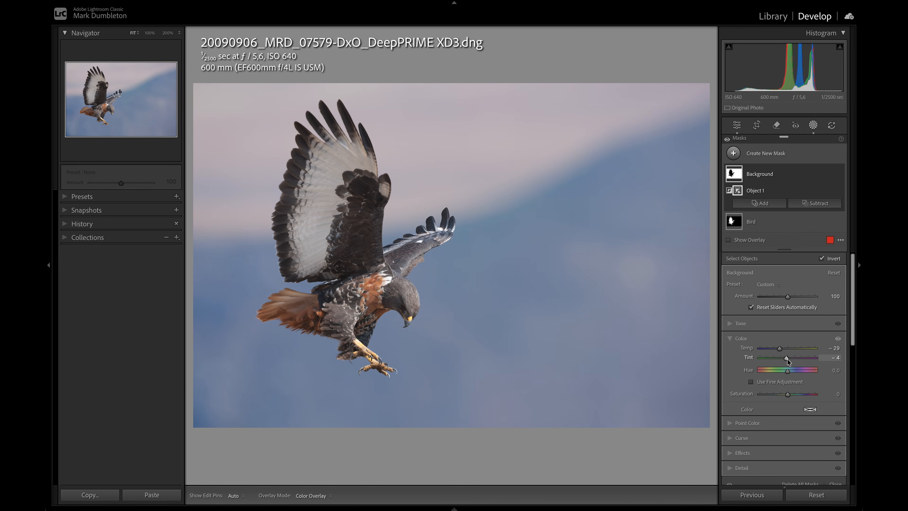
Step: Lower the Background mask's Exposure to -0.46 and compare the photo with that mask hidden and shown
click(740, 323)
click(788, 333)
drag(788, 336, 785, 333)
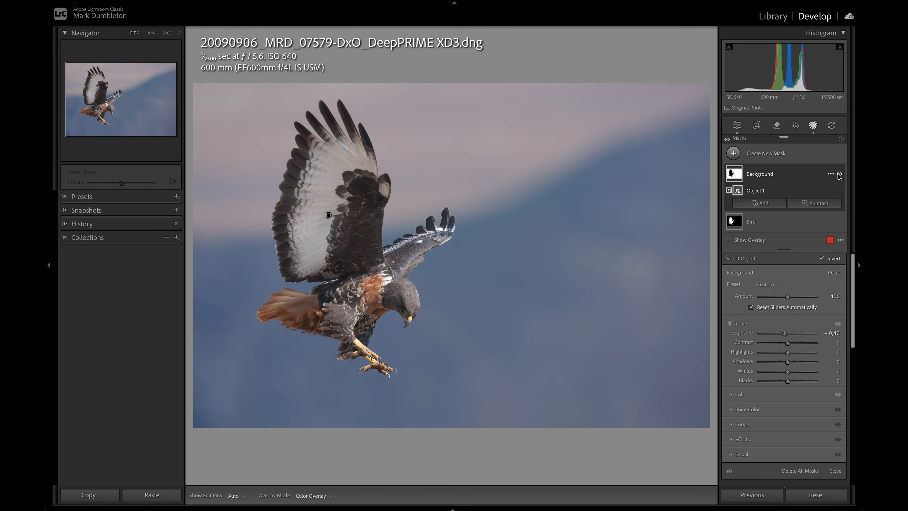
click(839, 175)
click(839, 174)
click(839, 174)
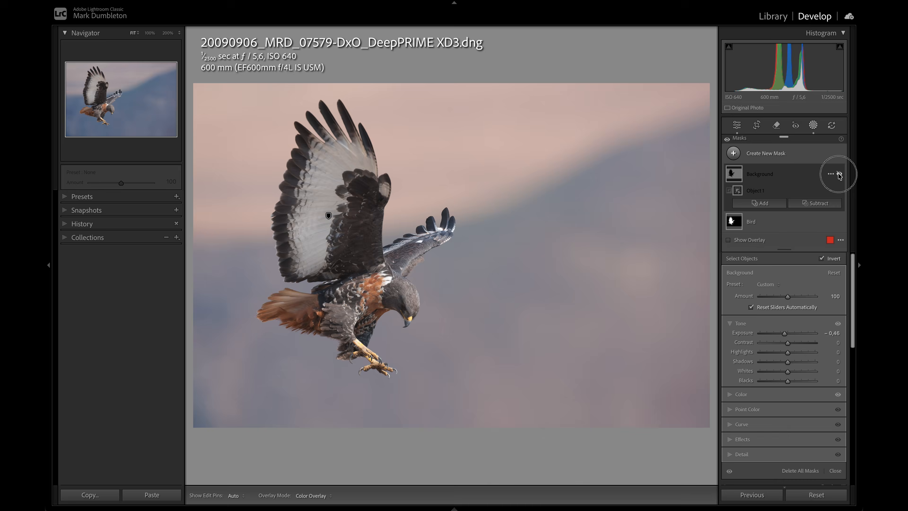
click(839, 174)
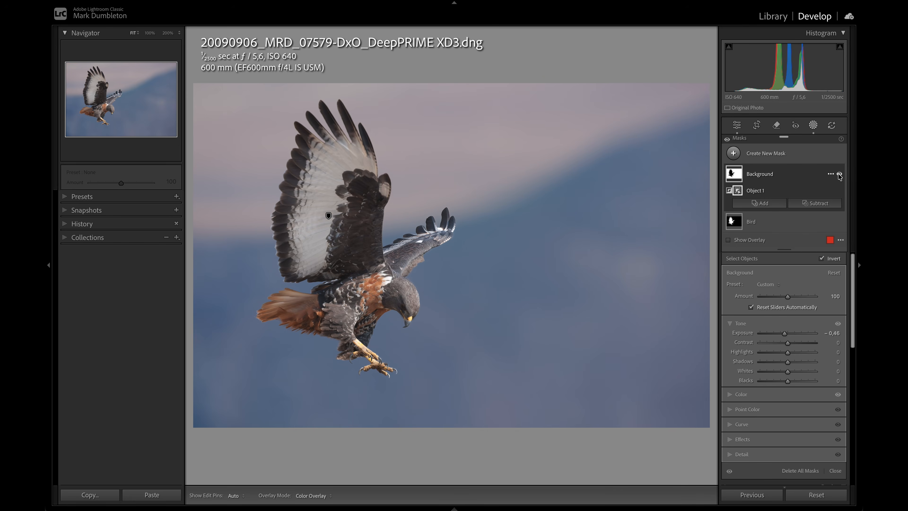
Step: Adjust the Bird mask's tone with Exposure 0.26, Highlights -38, Shadows 11 and Blacks -11
click(763, 225)
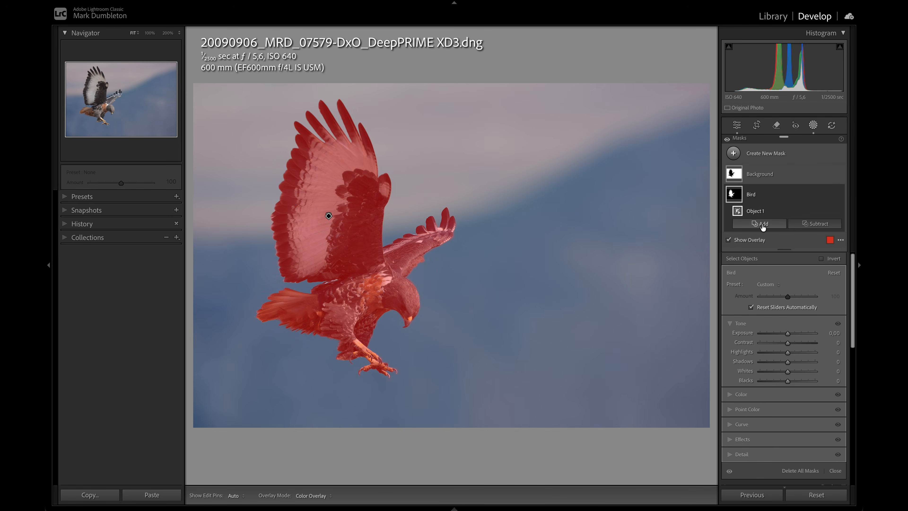
drag(788, 334, 790, 334)
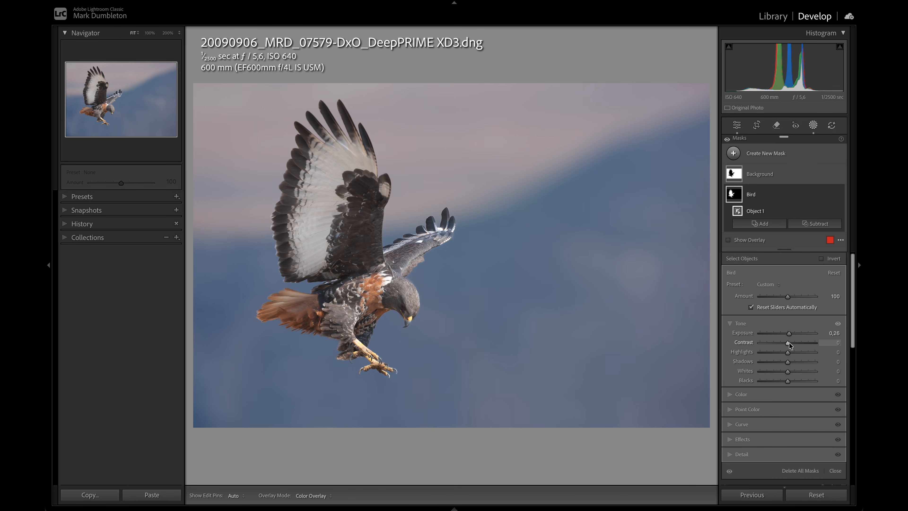
drag(788, 353, 777, 352)
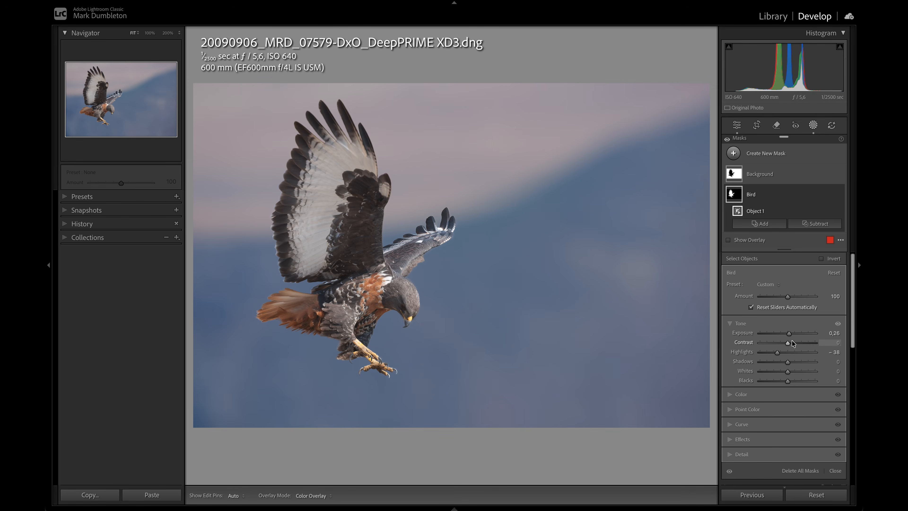
click(789, 383)
drag(788, 382, 793, 362)
Step: Set the Bird mask's Clarity to 15 and Texture to 10, and inspect the feather detail at 100%
click(745, 440)
drag(788, 403, 791, 395)
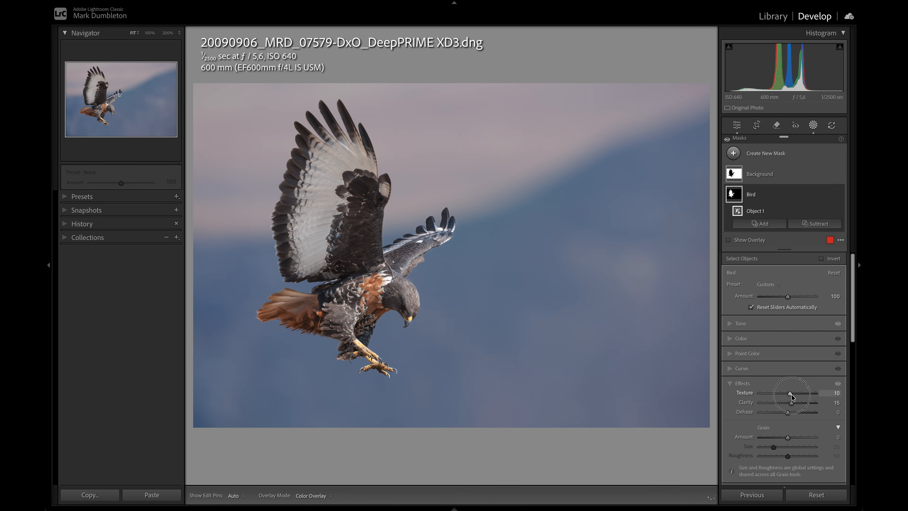
click(283, 299)
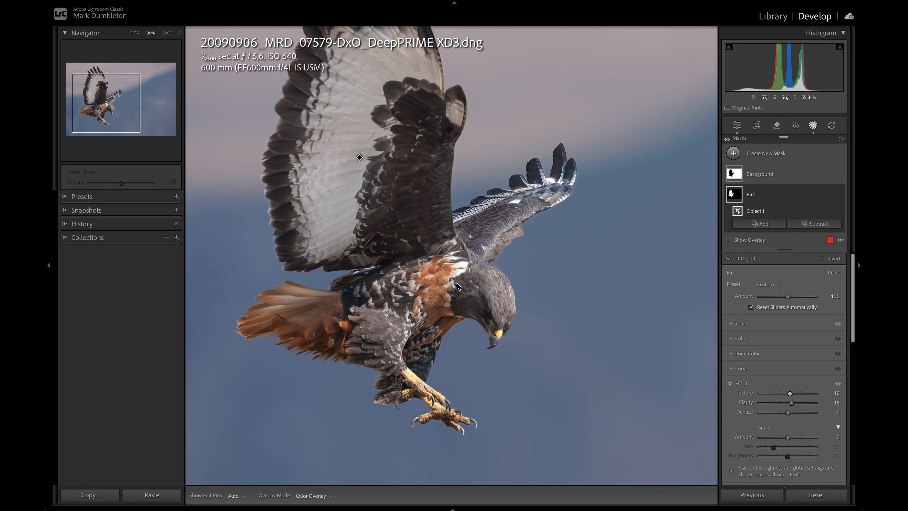
click(609, 346)
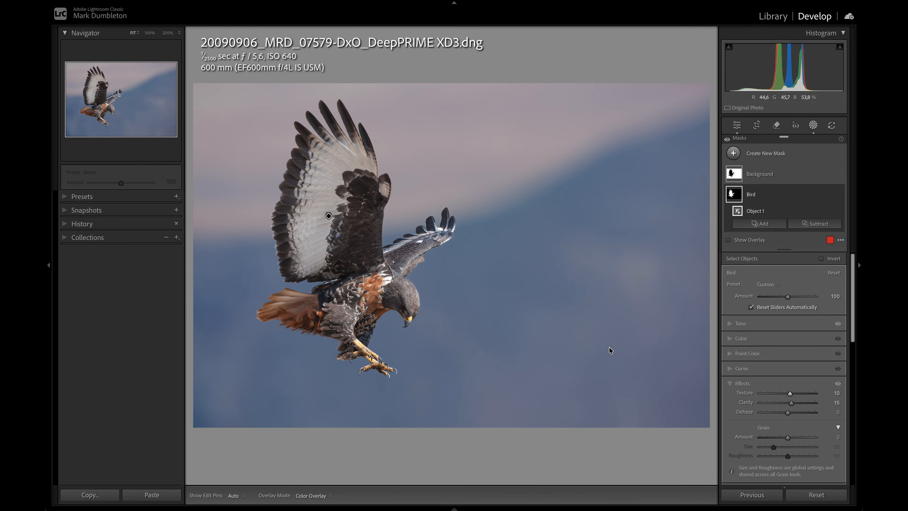
Step: Sharpen the Bird mask to 25 while viewing the bird at 100%
key(z)
scroll(783, 393, down, 2)
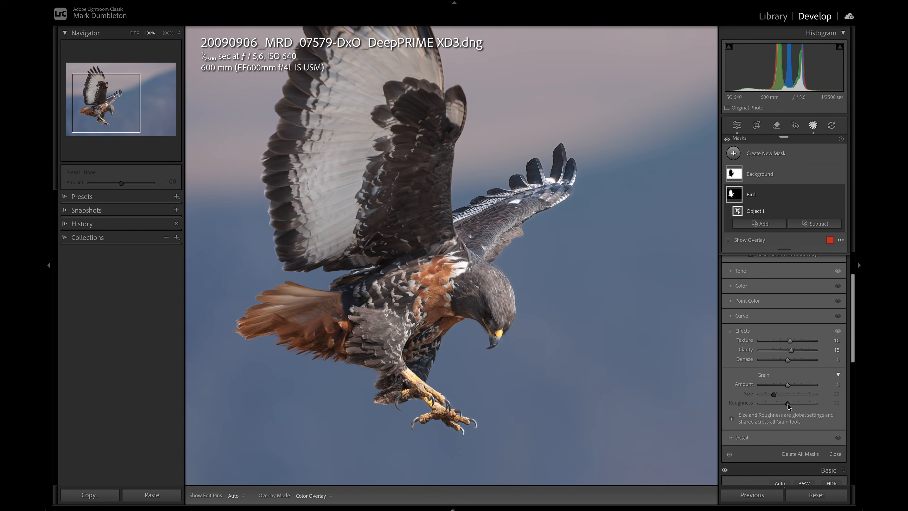
click(738, 442)
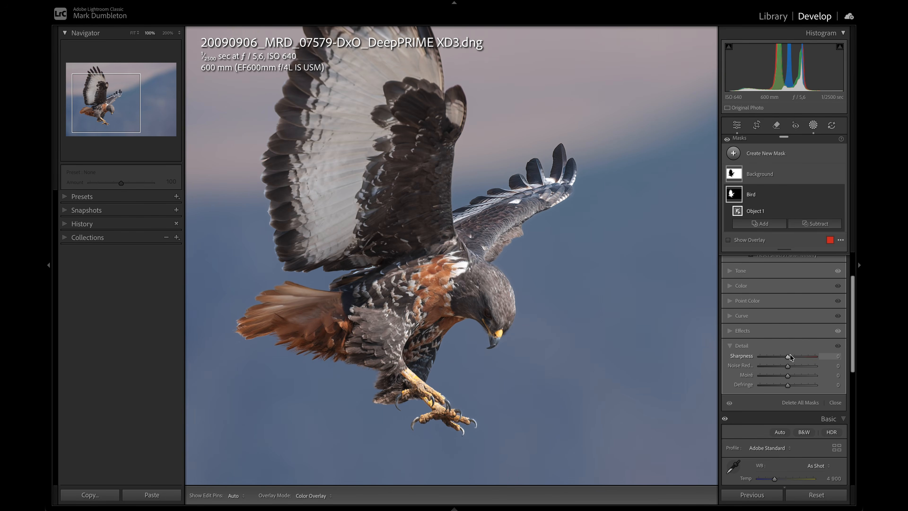
drag(788, 357, 796, 358)
key(z)
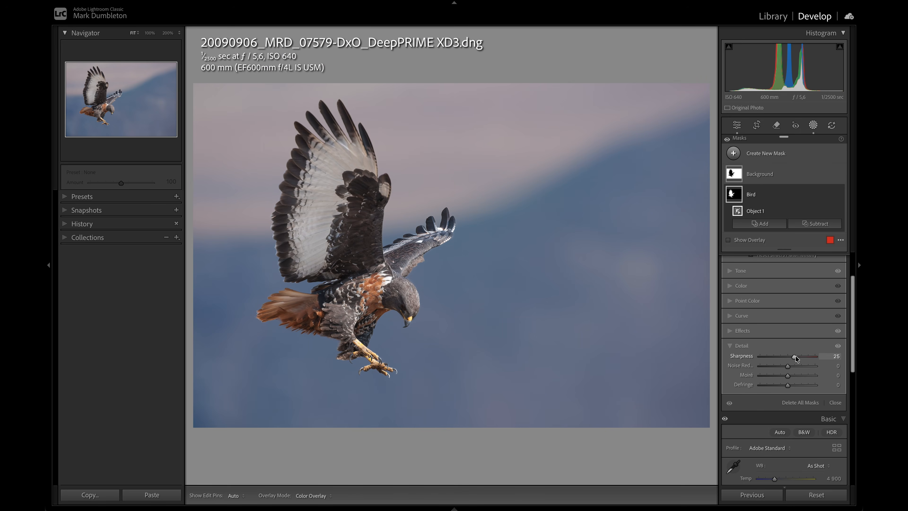
Step: Duplicate the Background mask, reset all adjustments of the copy and show its overlay
click(770, 174)
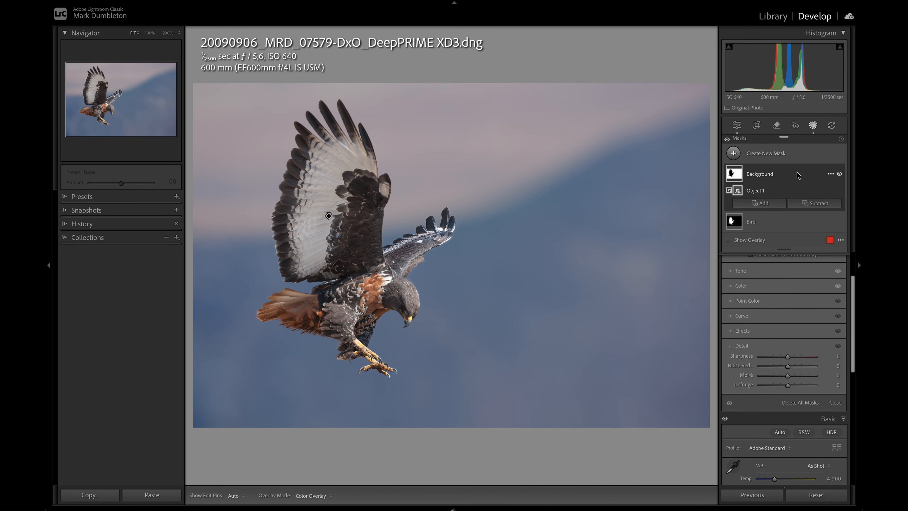
click(830, 175)
click(812, 237)
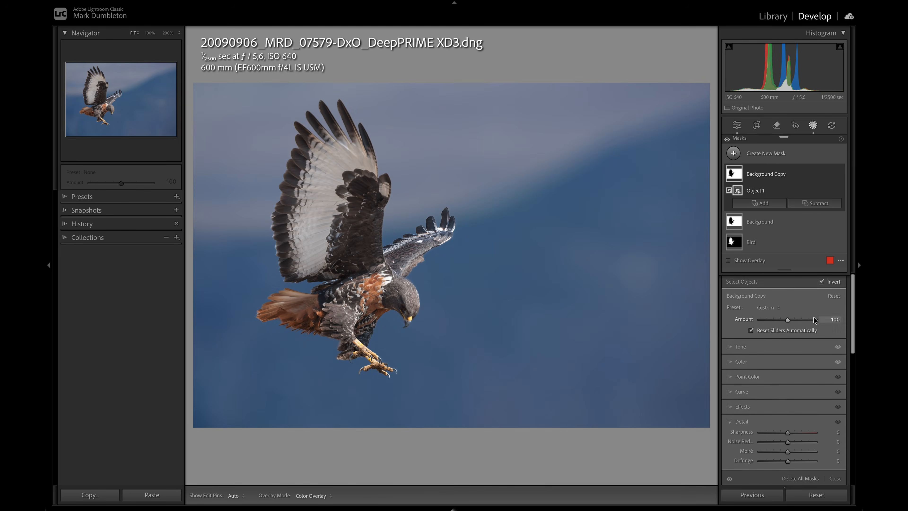
click(834, 293)
key(o)
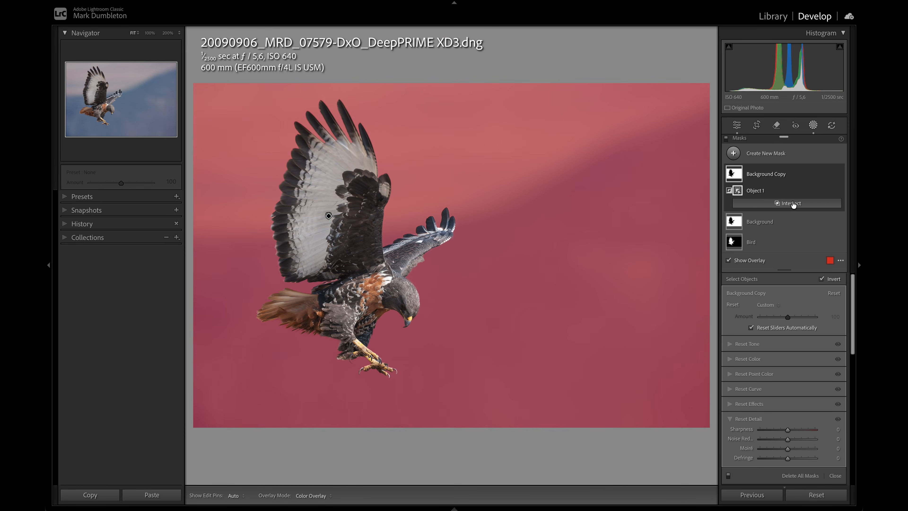
Step: Intersect the Background copy with a slightly tilted linear gradient rising from below the photo, and set its Exposure to -0.59
click(793, 206)
click(789, 315)
drag(466, 460, 503, 193)
drag(464, 498, 451, 508)
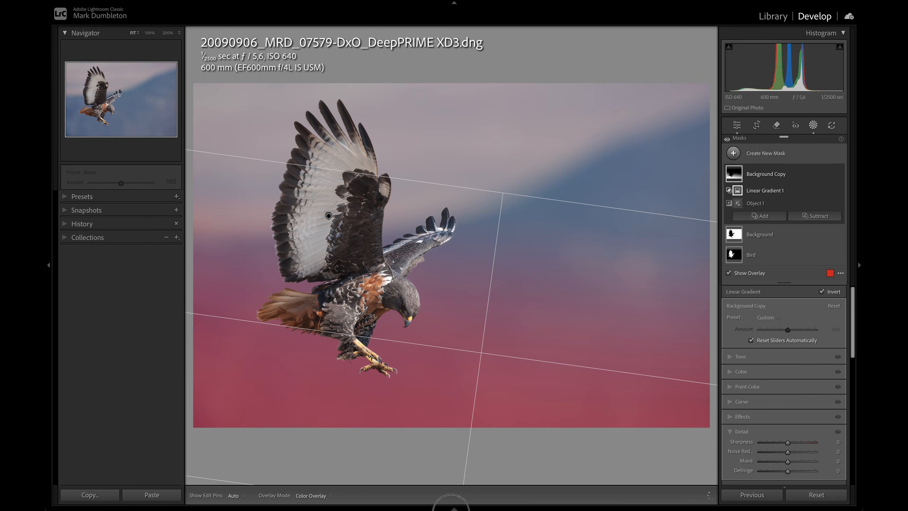
click(740, 357)
drag(788, 366, 783, 368)
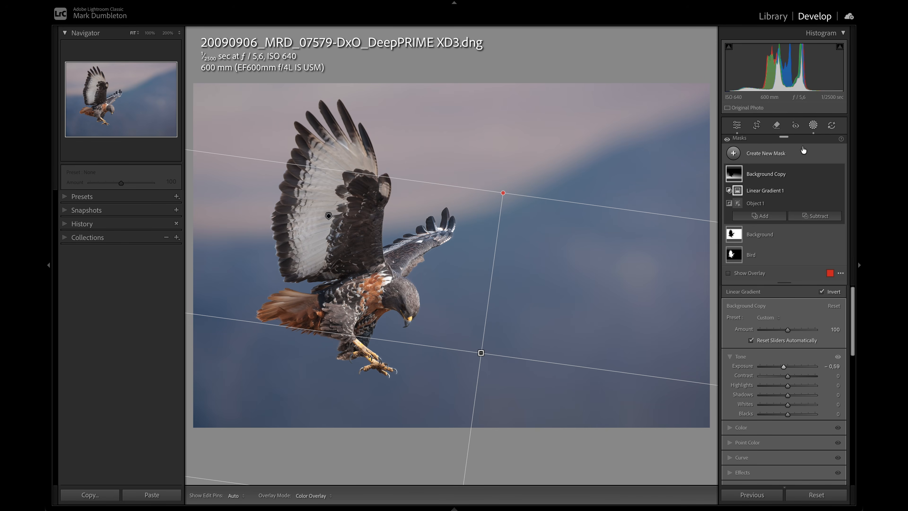
click(814, 125)
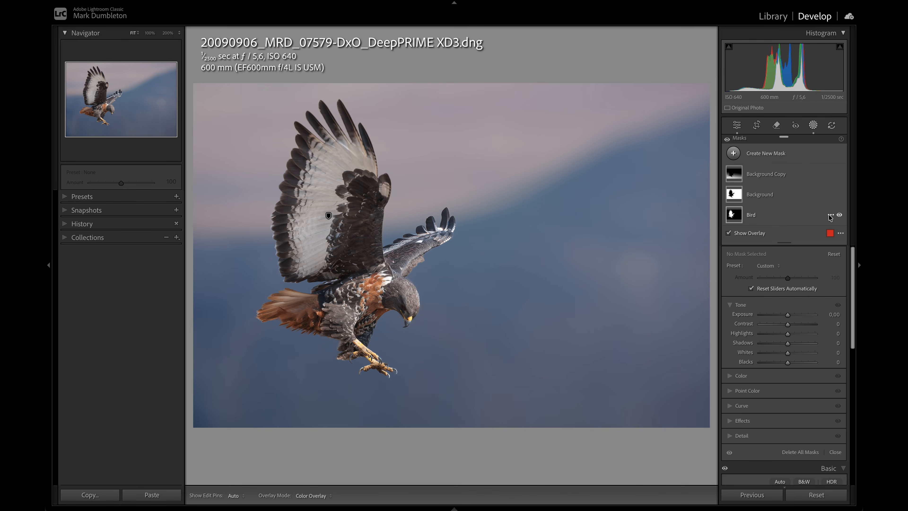
Step: Duplicate the Bird mask, reset the copy's adjustments and show its overlay
click(830, 216)
click(814, 278)
click(834, 315)
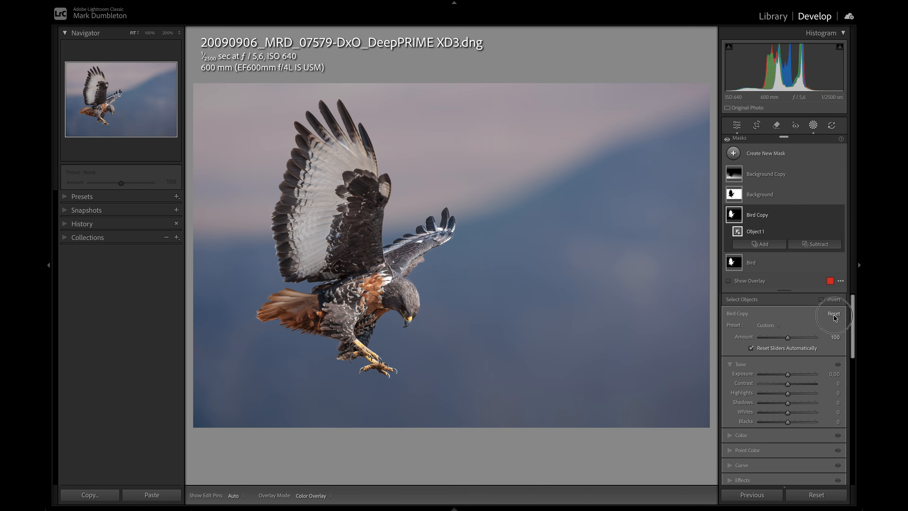
key(o)
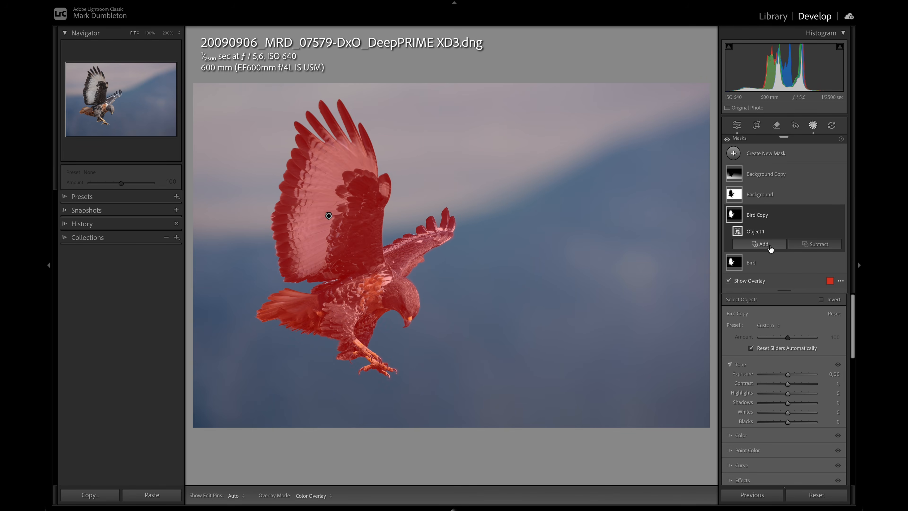
Step: Intersect the Bird copy with a brush over the pale feathers of the large raised wing, and set its Whites to 27
click(770, 248)
click(756, 344)
key(h)
mouse_move(308, 252)
mouse_down()
mouse_move(326, 165)
mouse_move(347, 145)
mouse_move(336, 138)
mouse_move(306, 243)
mouse_move(314, 179)
mouse_move(329, 179)
mouse_move(325, 152)
mouse_move(364, 153)
mouse_move(356, 162)
mouse_up()
key(h)
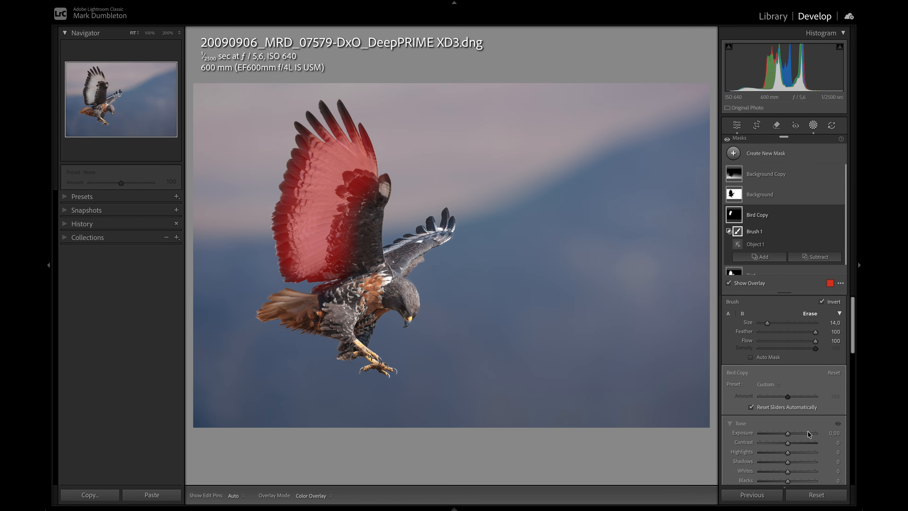
drag(789, 472, 796, 473)
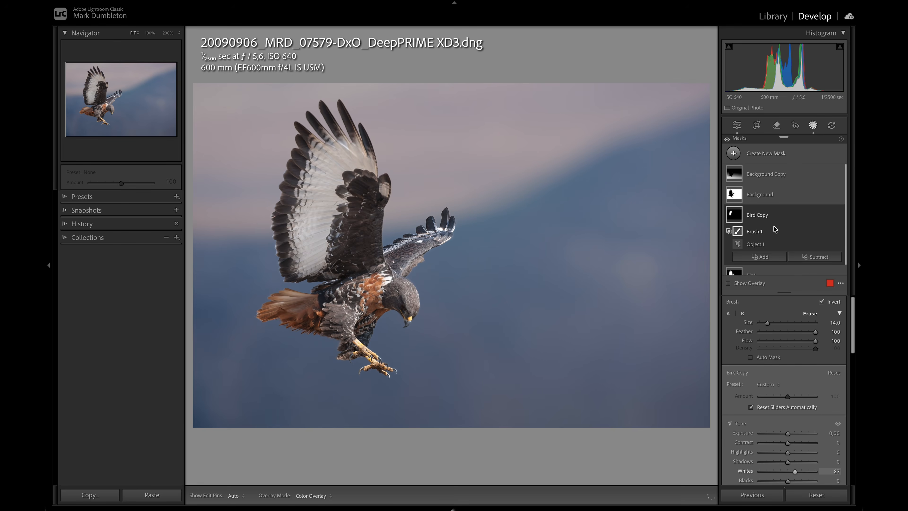
Step: Add a small radial gradient mask with Feather 73 on the bright patch at the bird's neck, and set its Exposure to -0.51
click(734, 153)
click(766, 273)
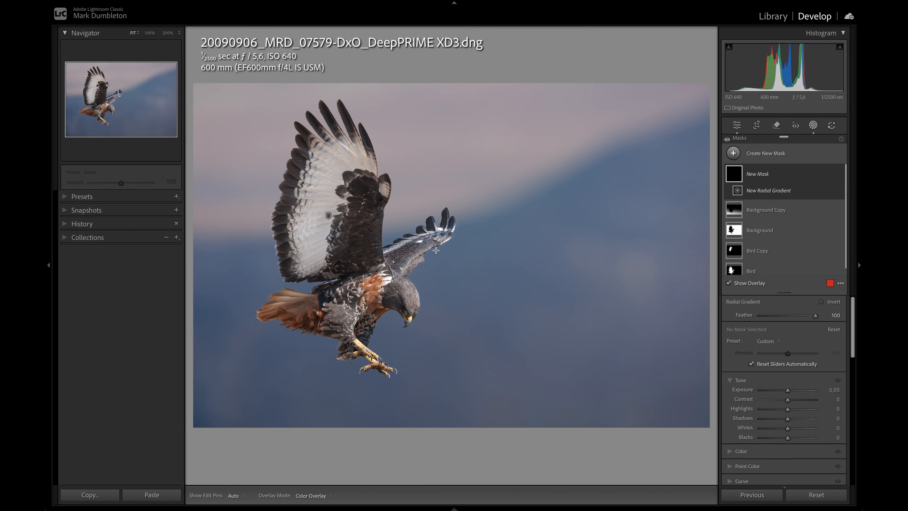
mouse_move(380, 280)
mouse_down()
mouse_move(399, 295)
mouse_move(388, 296)
mouse_up()
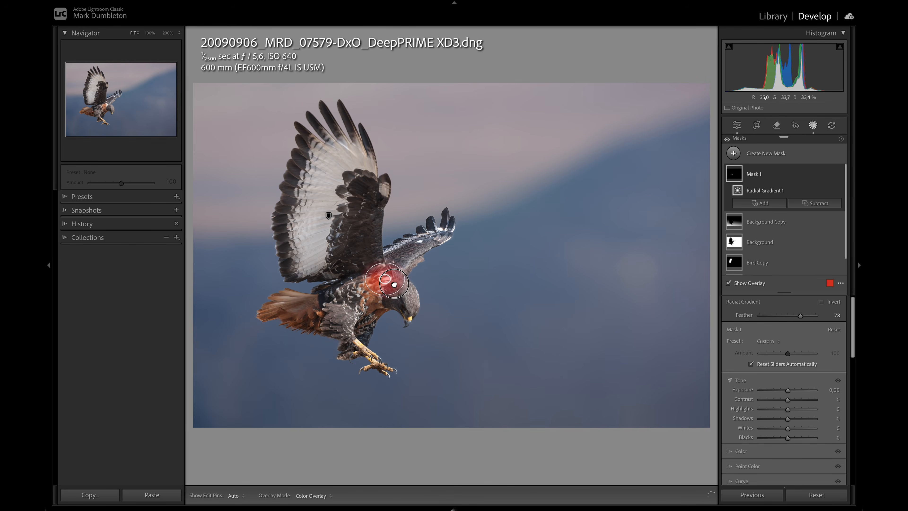
drag(789, 394, 784, 394)
key(z)
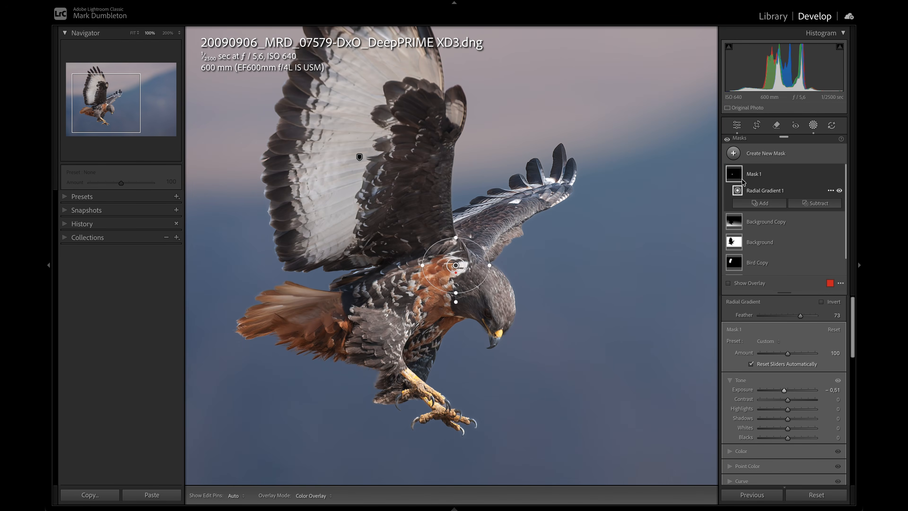
click(733, 153)
click(767, 273)
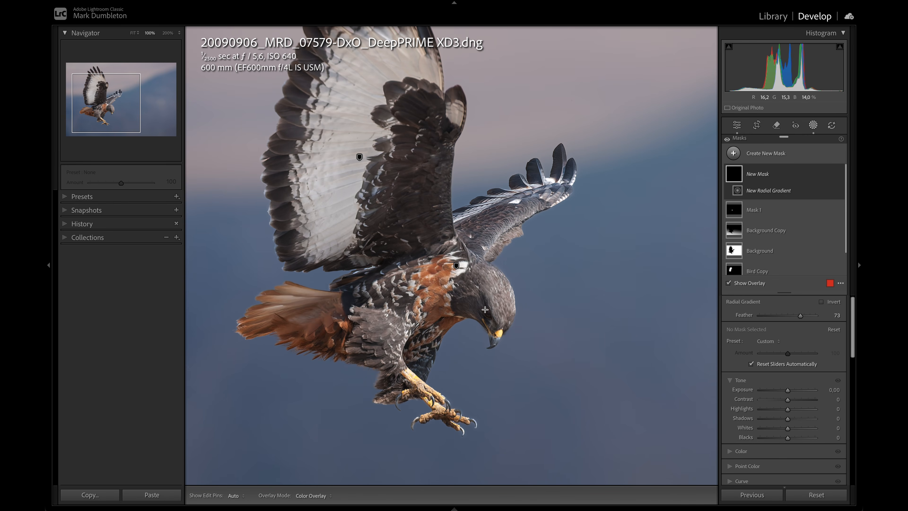
key(z)
Step: Duplicate the Bird mask again and reset the new copy's adjustments
scroll(801, 236, down, 1)
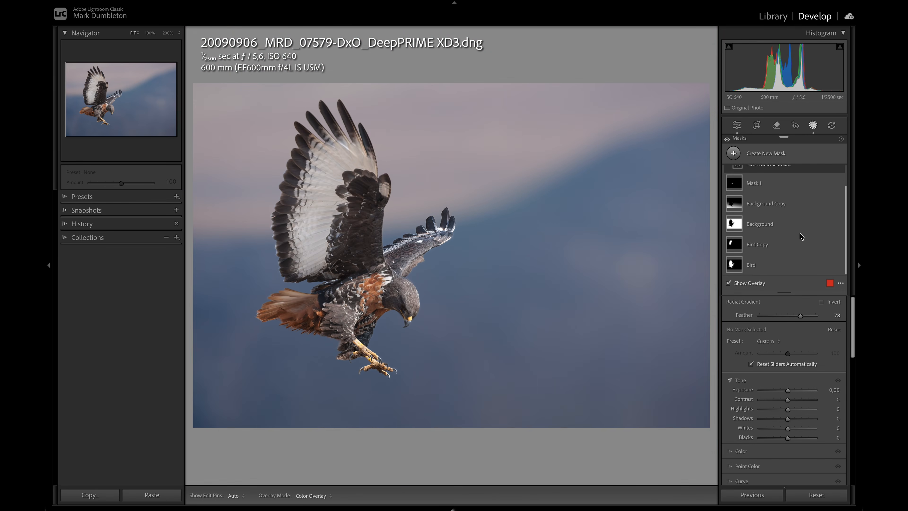
click(807, 270)
right_click(832, 245)
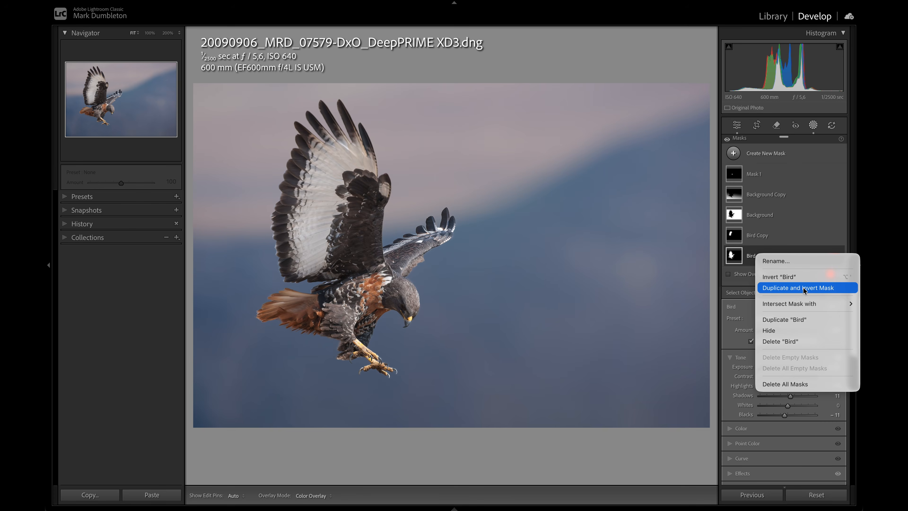
click(805, 319)
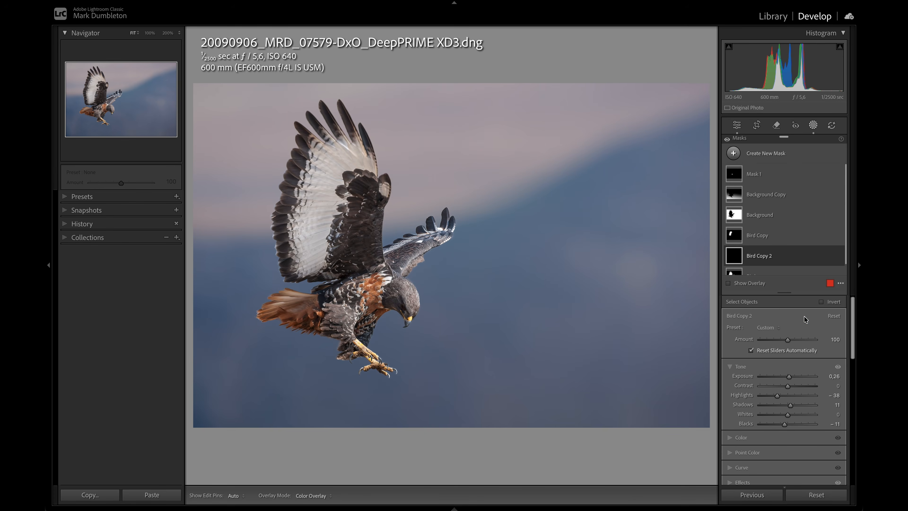
click(795, 256)
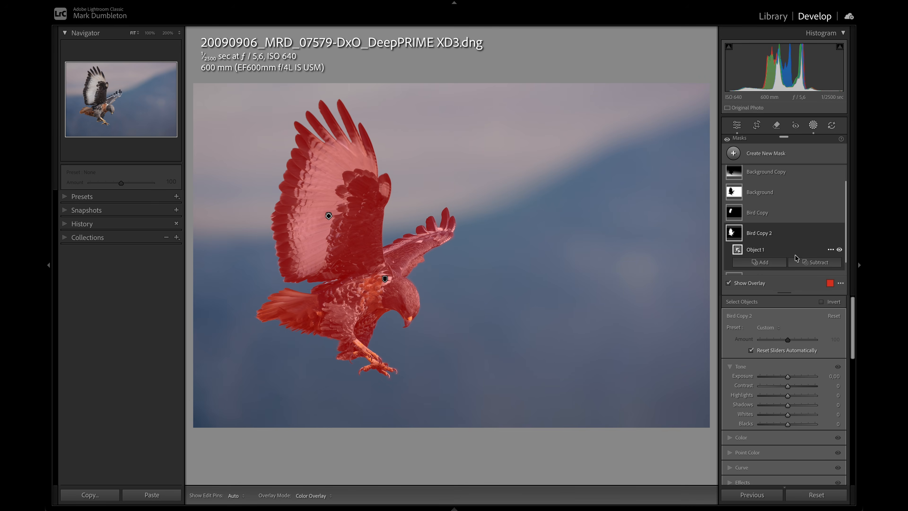
Step: Intersect the second Bird copy with a radial gradient fitted around the bird's face and beak
click(805, 263)
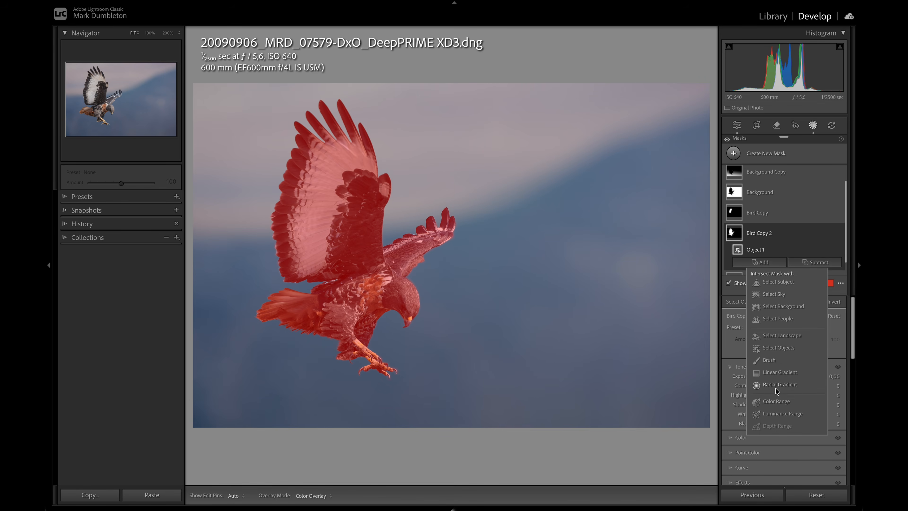
click(777, 377)
drag(397, 306, 416, 326)
key(z)
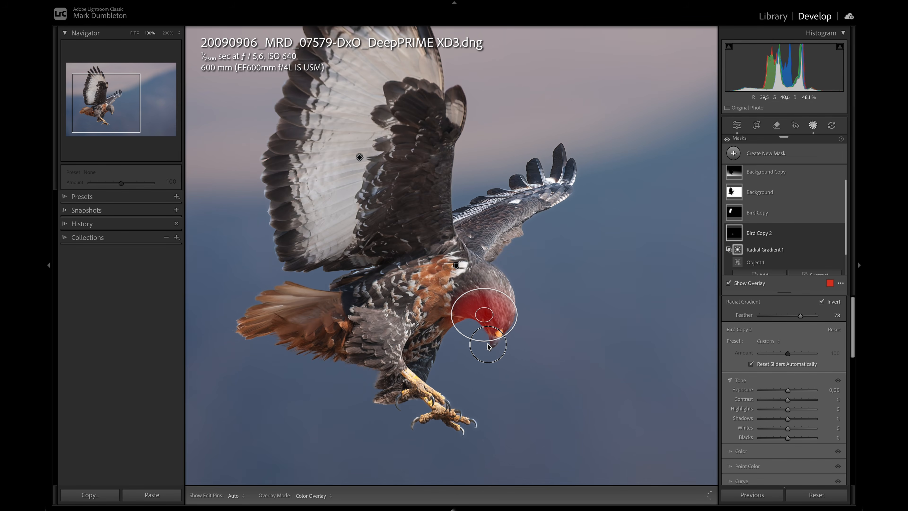
drag(488, 350, 487, 346)
Step: Raise the head mask's Exposure to 0.62 and compare the photo with that mask hidden and shown
drag(788, 390, 793, 393)
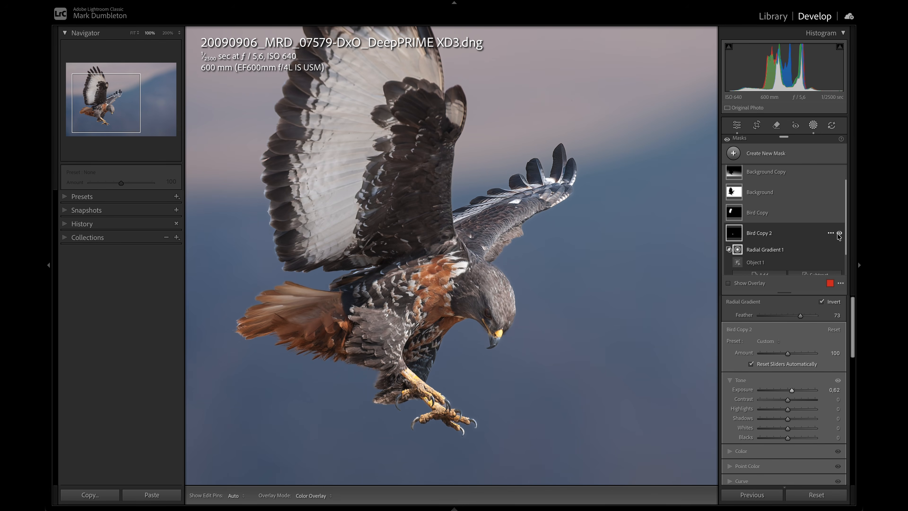
click(839, 233)
click(840, 233)
key(z)
Step: Leave masking and set the whole photo's Clarity to +19
click(814, 126)
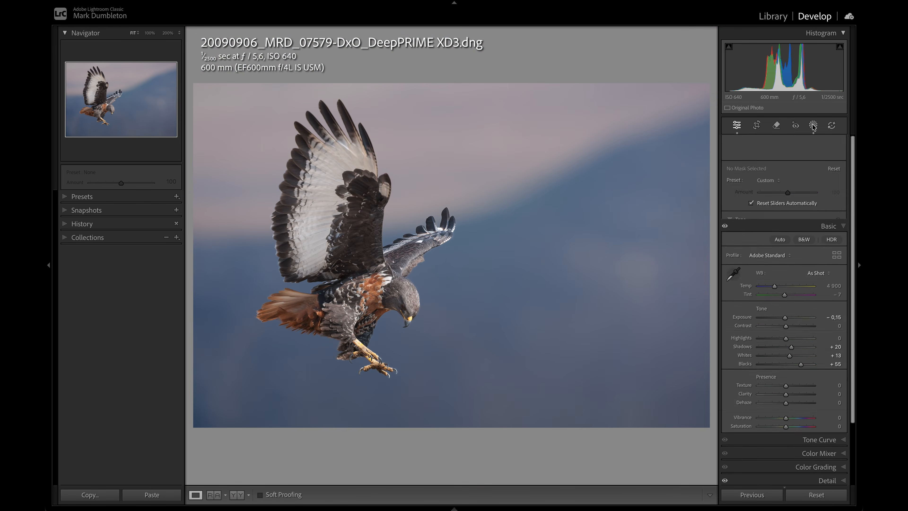
click(788, 313)
drag(789, 314, 793, 313)
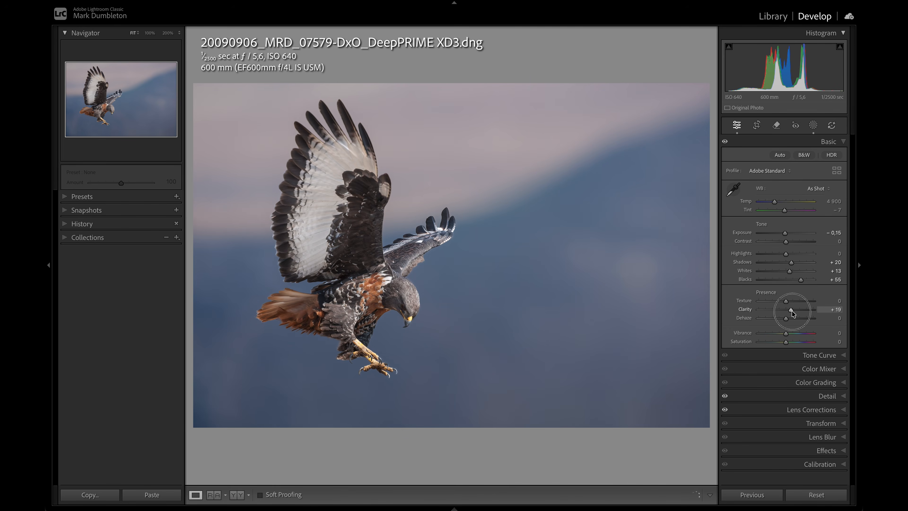
Step: Set the whole photo's Shadows to +24 and warm the Bird mask by setting its Temp to 10
click(792, 264)
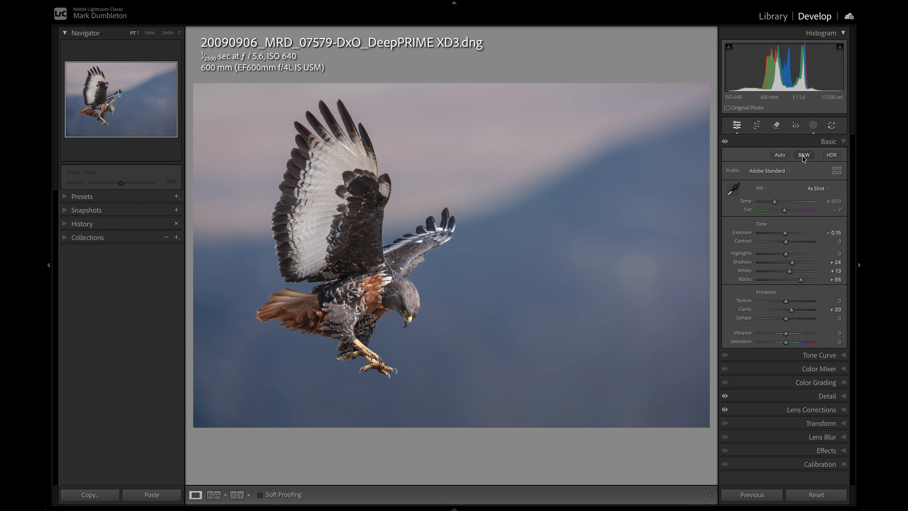
click(813, 125)
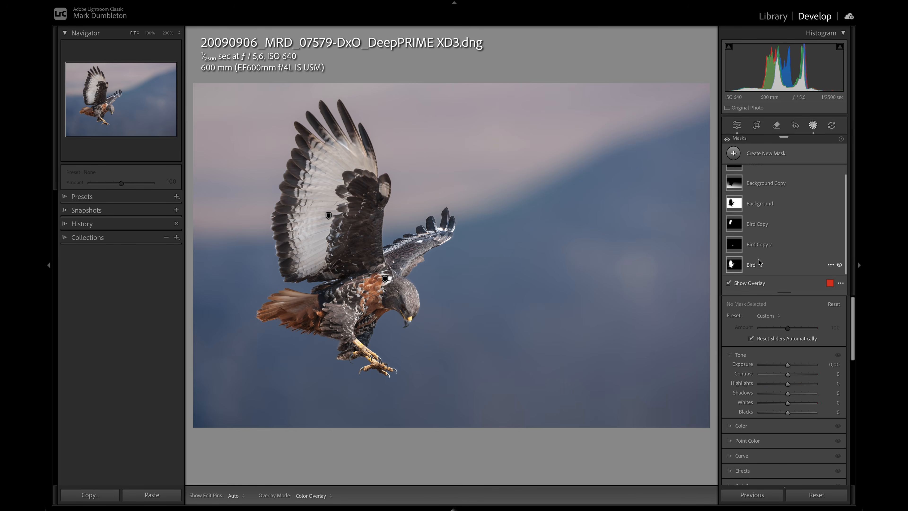
click(754, 264)
click(740, 437)
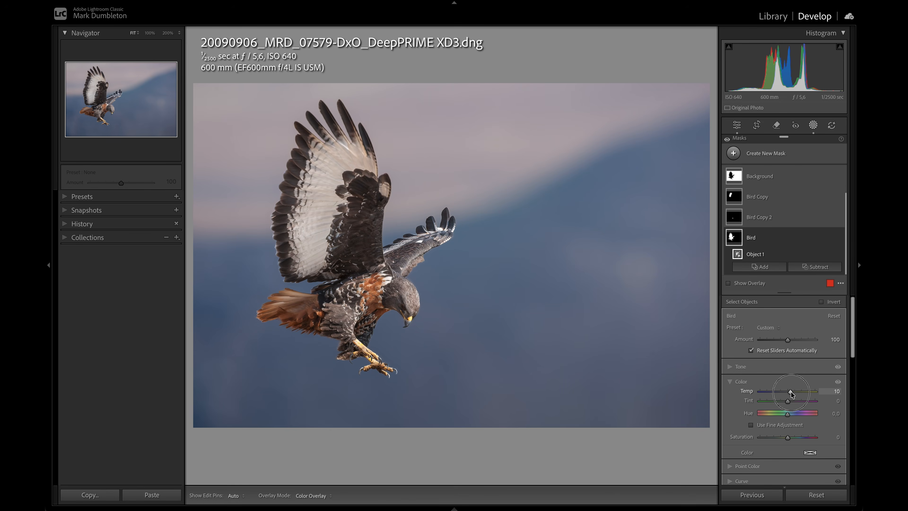
drag(790, 394, 791, 393)
click(813, 127)
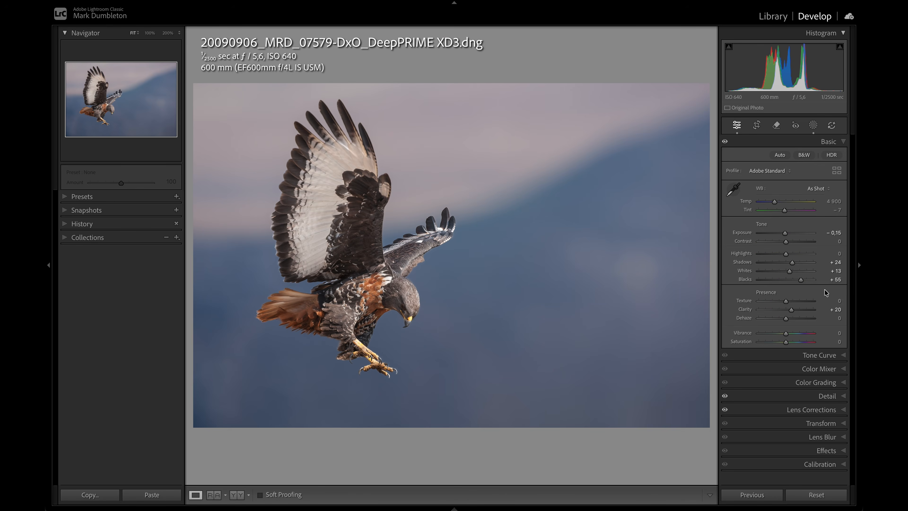
Step: Grade the photo's shadows blue with hue 221 and saturation 32, set Balance to +49, and compare the grading off and on
click(823, 382)
mouse_move(755, 315)
mouse_down()
mouse_move(745, 324)
mouse_move(751, 318)
mouse_up()
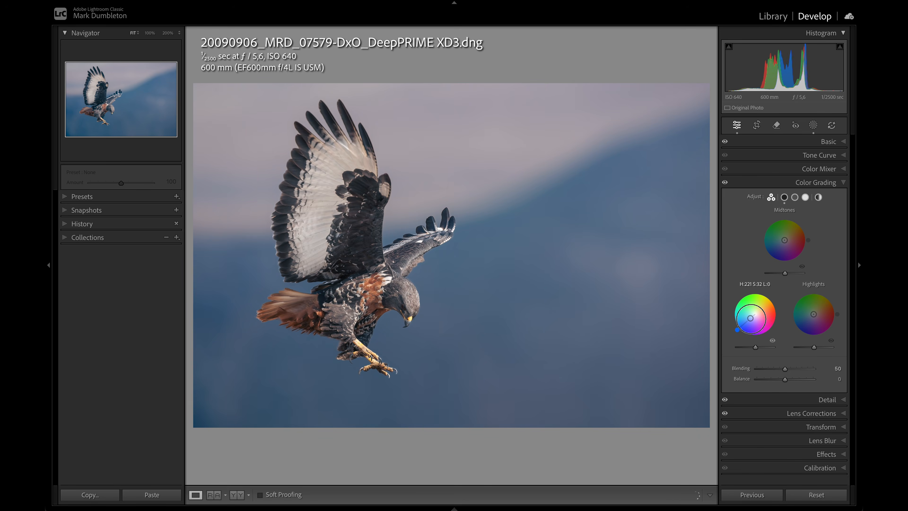
drag(785, 379, 799, 383)
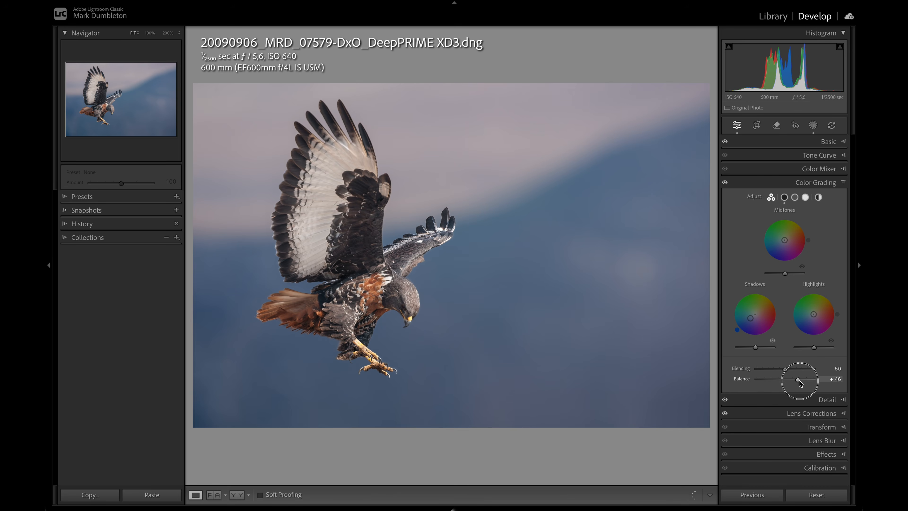
drag(755, 347, 755, 350)
click(724, 183)
click(724, 183)
click(725, 183)
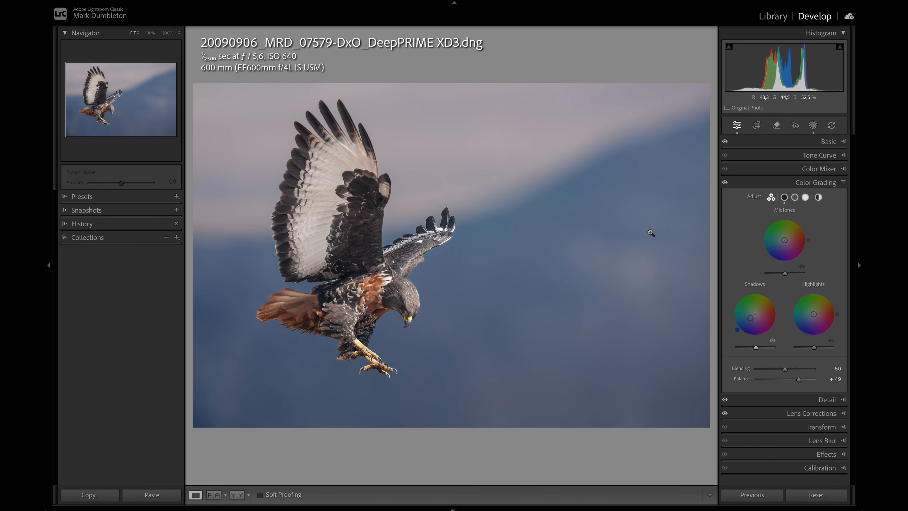
Step: Darken the Background Copy mask by setting its Exposure to −0.76
click(813, 125)
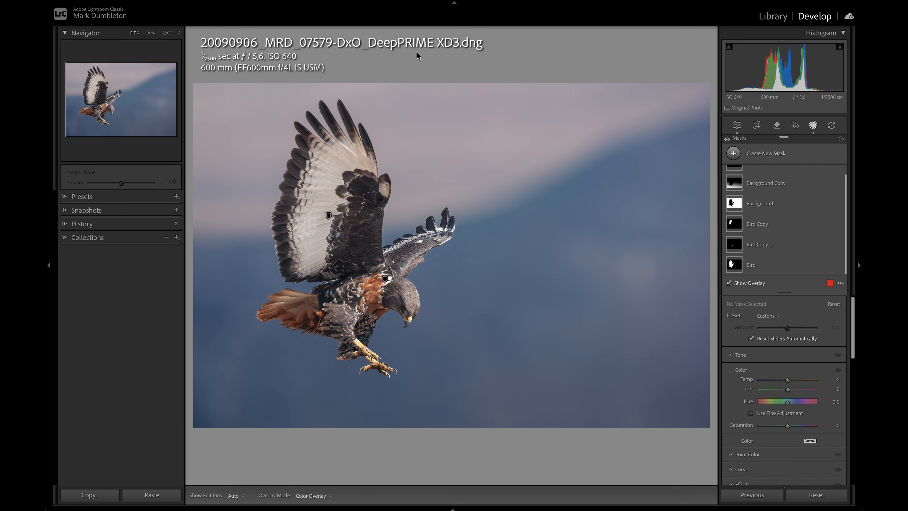
scroll(767, 186, up, 1)
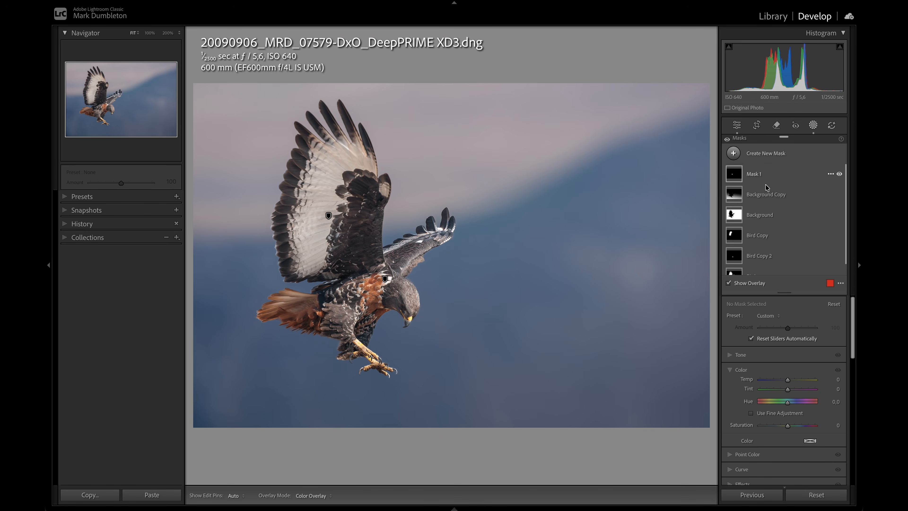
click(762, 195)
click(742, 356)
drag(787, 369, 782, 368)
click(783, 368)
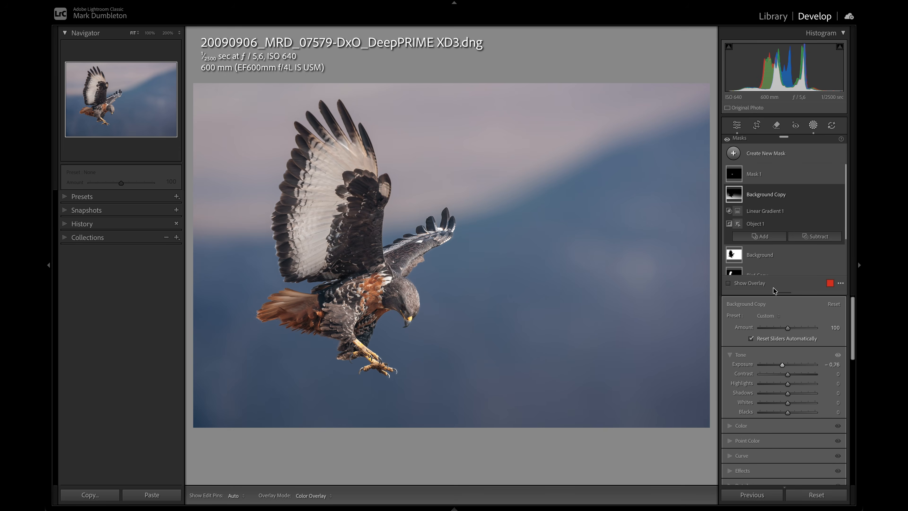
Step: Duplicate the Background mask, reset the new copy's adjustments and show its mask overlay
click(827, 257)
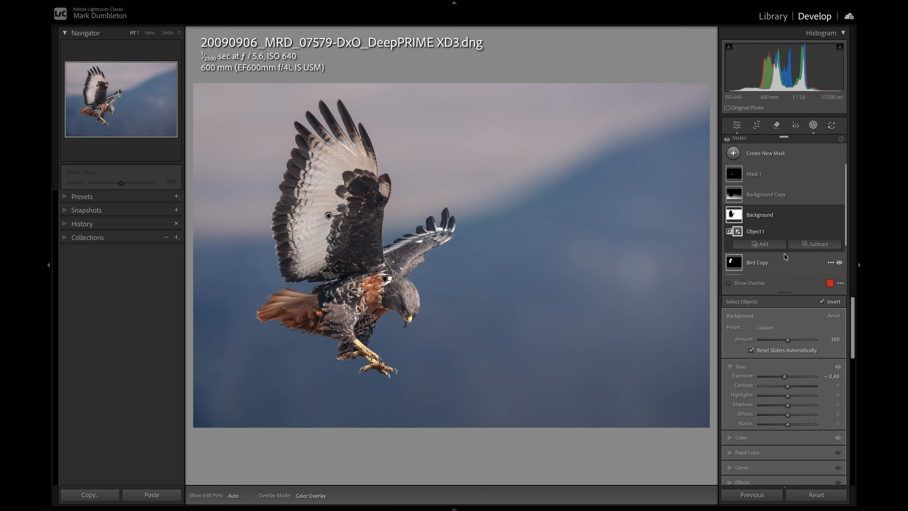
click(830, 216)
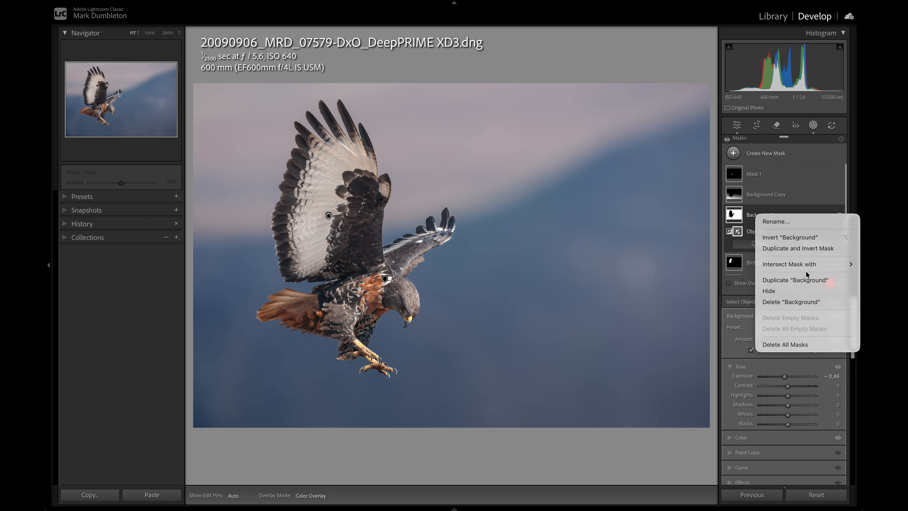
click(795, 279)
click(821, 302)
click(834, 316)
key(o)
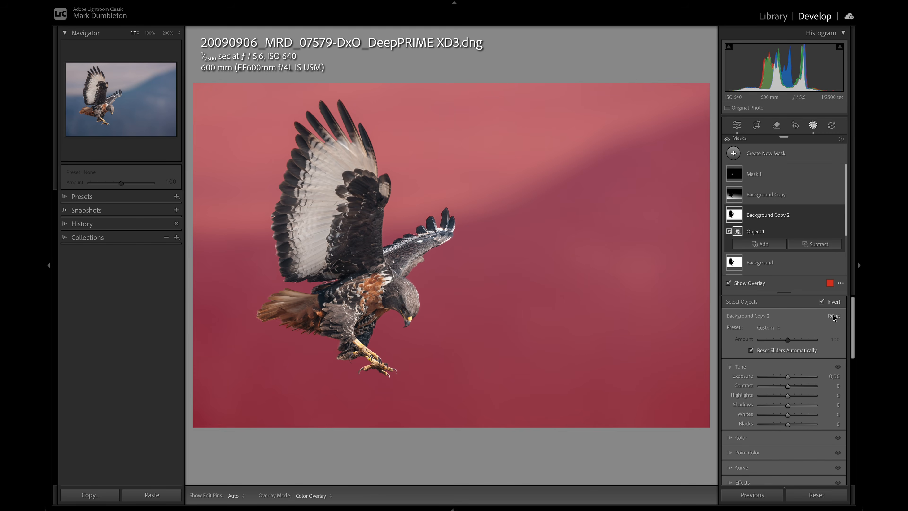
Step: Intersect Background Copy 2 with a large radial gradient centred above the photo's upper edge, with Feather at 76
alt+click(826, 247)
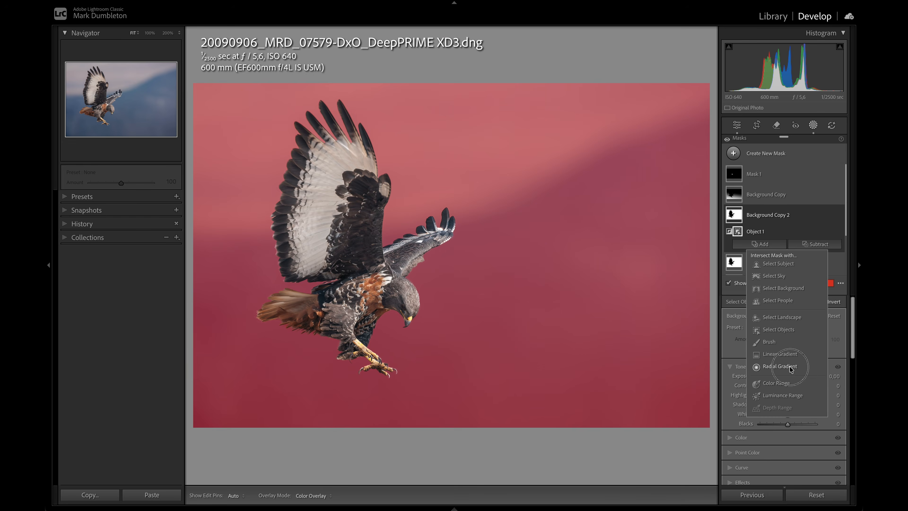
click(780, 366)
drag(500, 36, 766, 243)
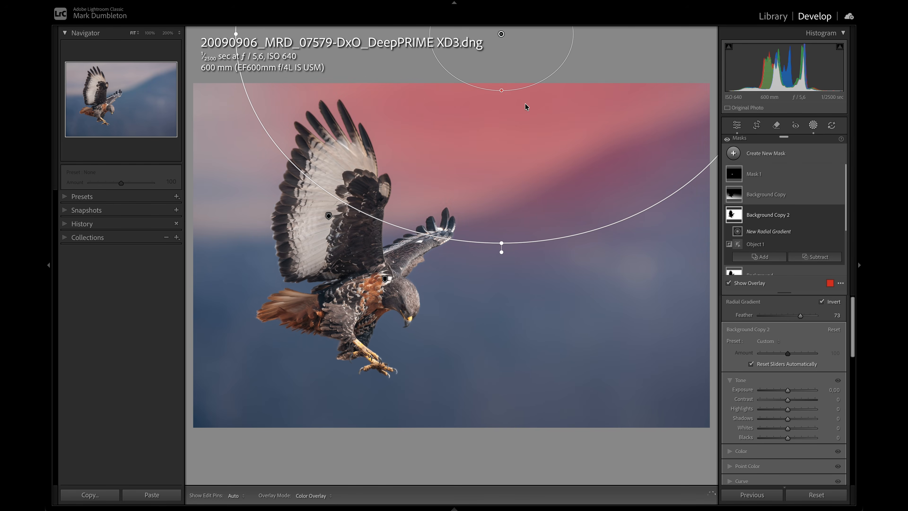
click(502, 91)
drag(500, 90, 502, 84)
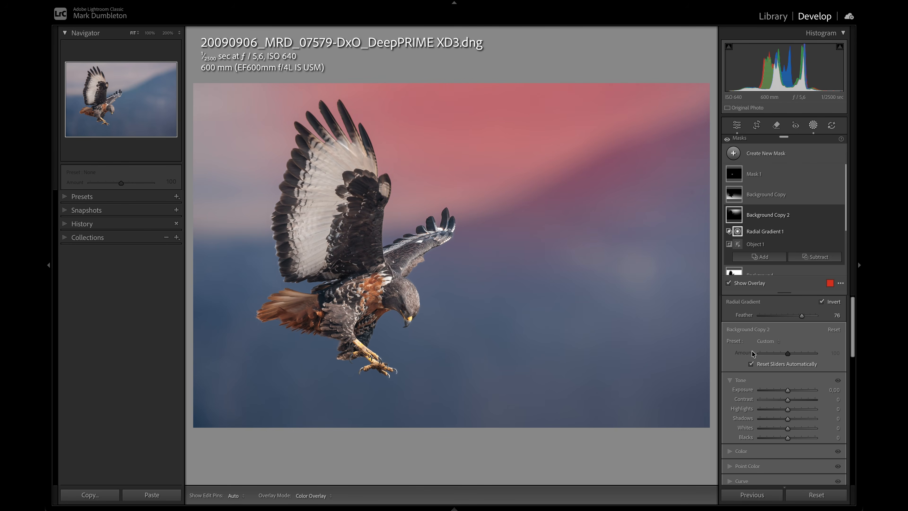
Step: Brighten Background Copy 2 with Exposure 0.41 and raised Blacks, shifting its radial gradient toward the photo's upper-right corner
drag(788, 390, 792, 393)
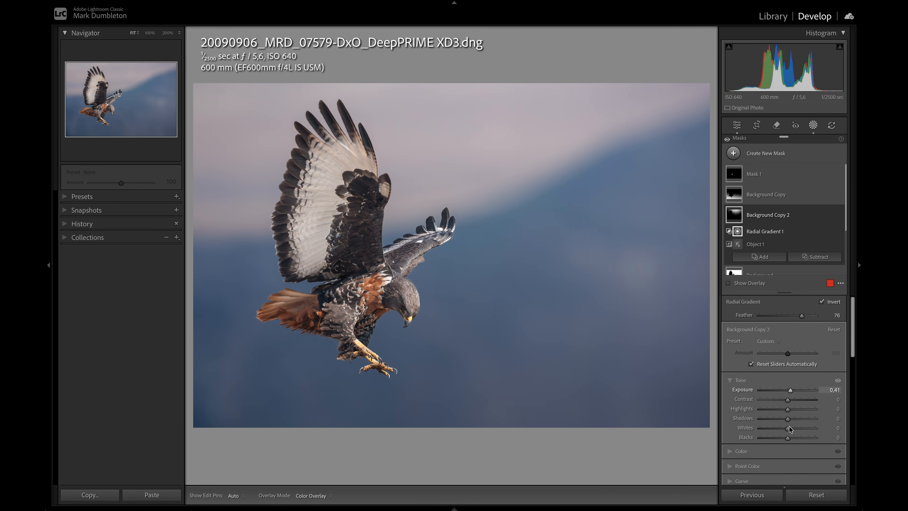
drag(789, 439, 798, 440)
drag(627, 96, 657, 90)
drag(804, 441, 803, 441)
Step: Set the Background Copy 2 mask's Temp to 5 and compare the photo with that mask hidden and shown
click(761, 451)
drag(786, 403, 789, 407)
click(839, 216)
click(839, 215)
click(840, 215)
click(840, 216)
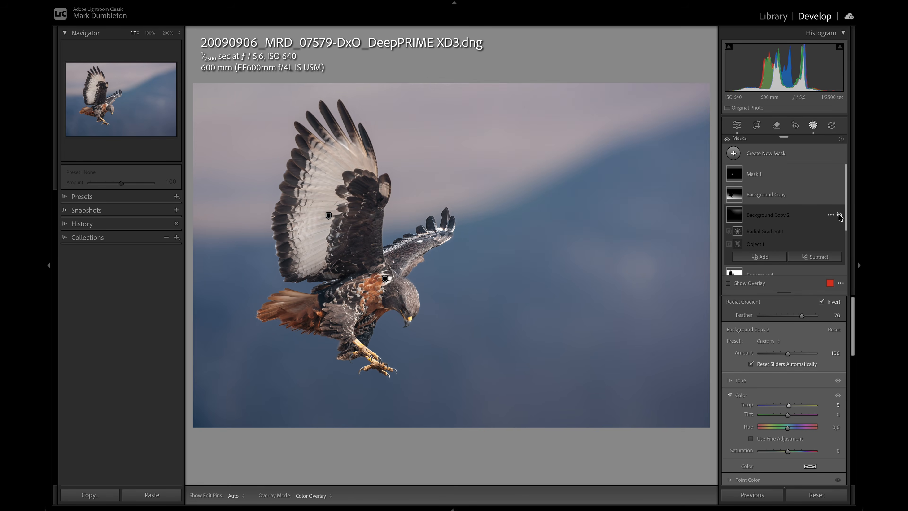
click(840, 216)
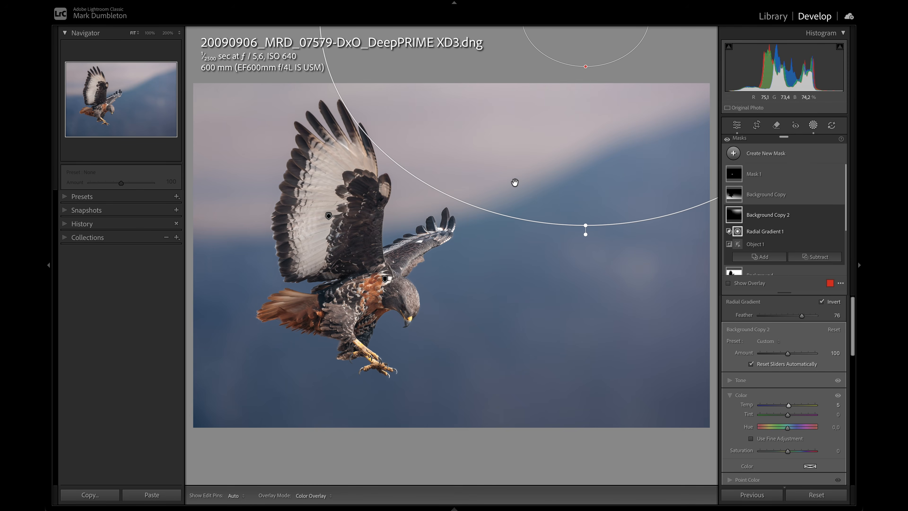
Step: Leave masking, open the Detail settings and examine the bird's head, feathers and talons at 100% and 200% for sharpness
click(813, 125)
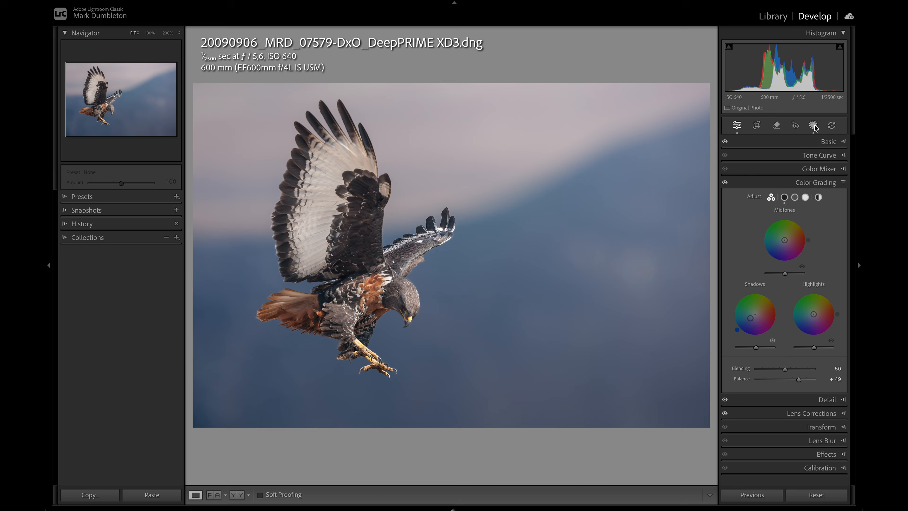
click(825, 399)
click(398, 318)
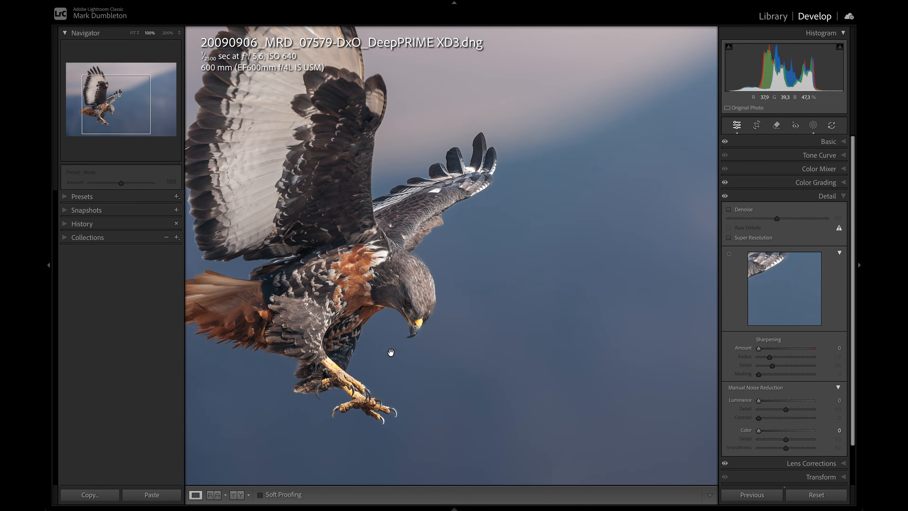
drag(391, 353, 433, 316)
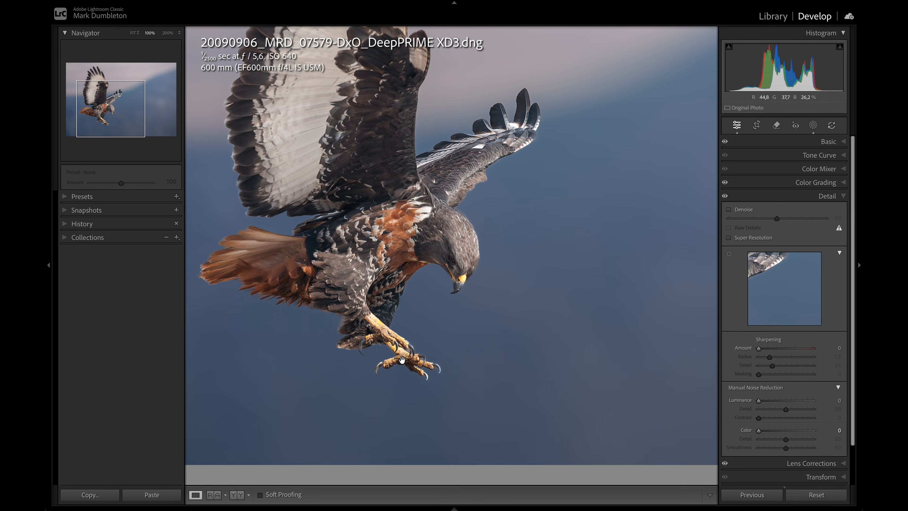
click(167, 32)
drag(368, 376, 404, 284)
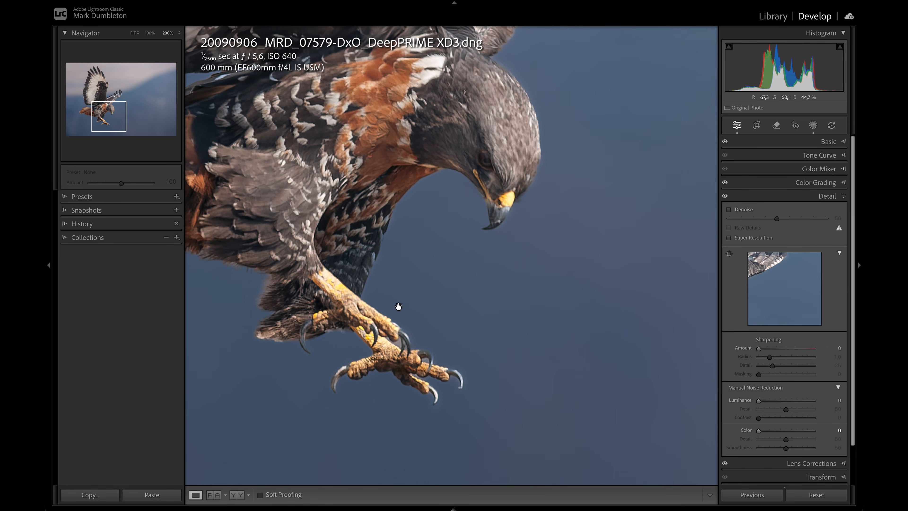
drag(432, 194, 355, 327)
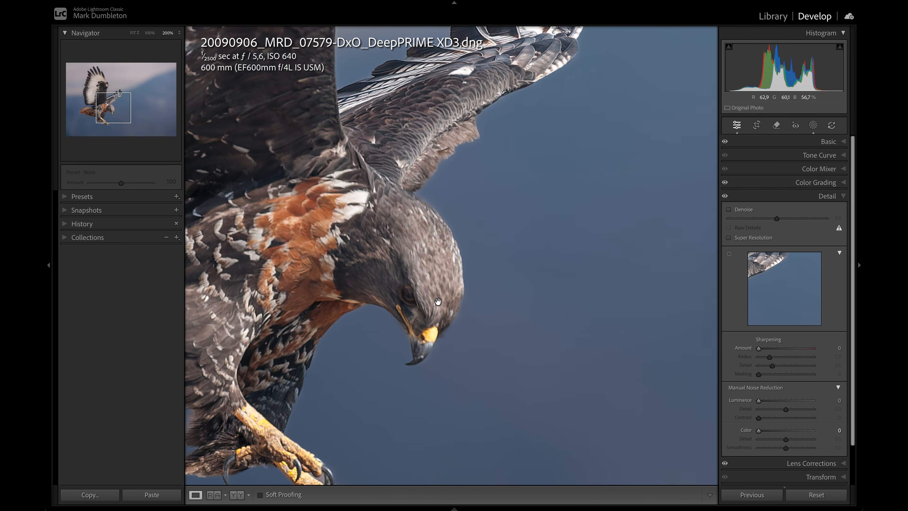
click(470, 280)
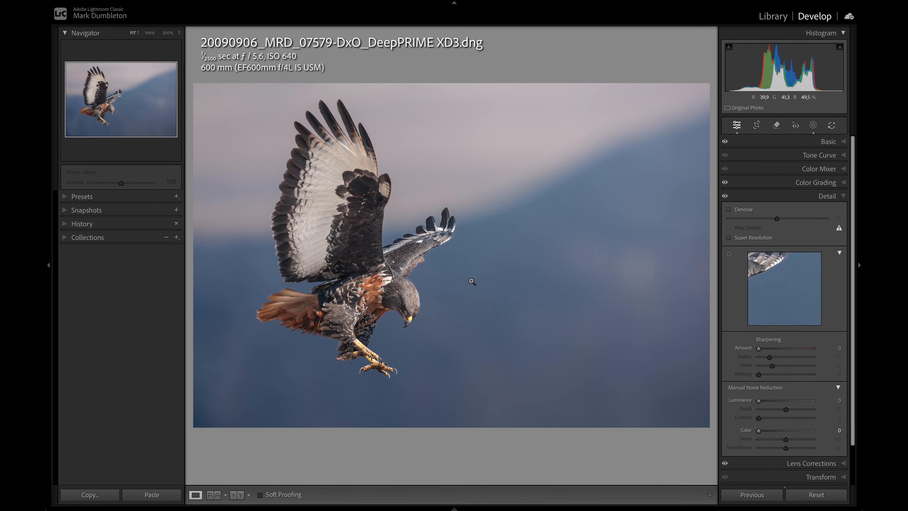
click(335, 347)
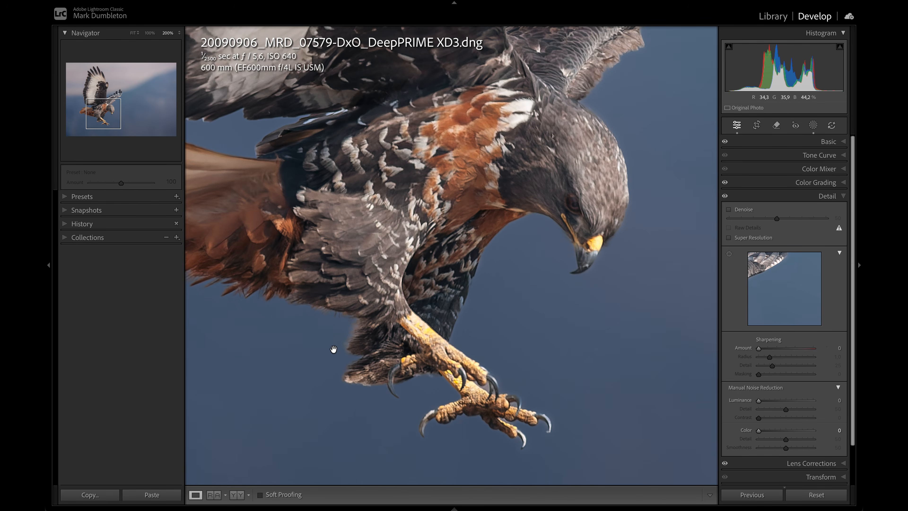
drag(336, 348, 354, 325)
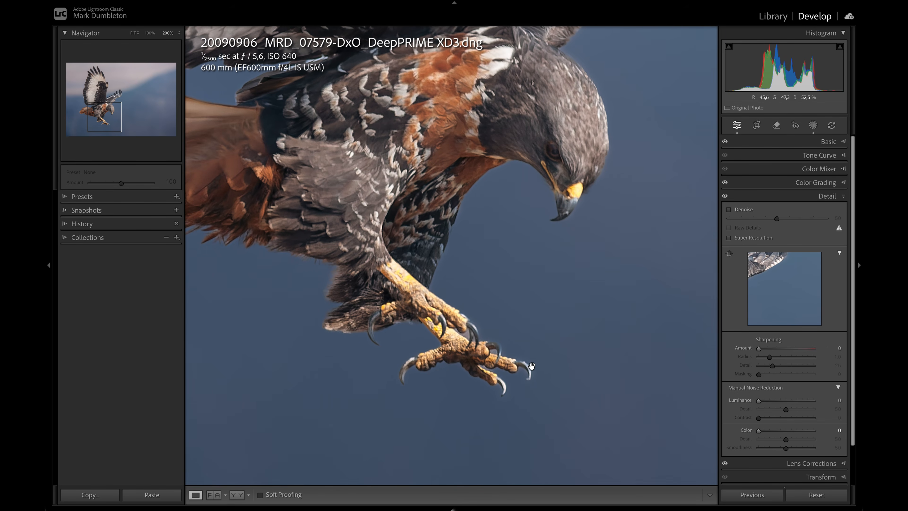
click(467, 352)
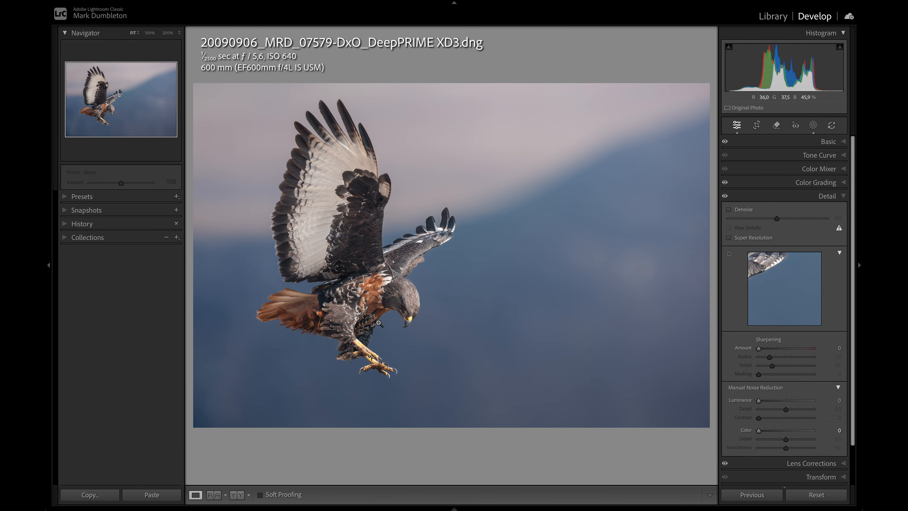
key(z)
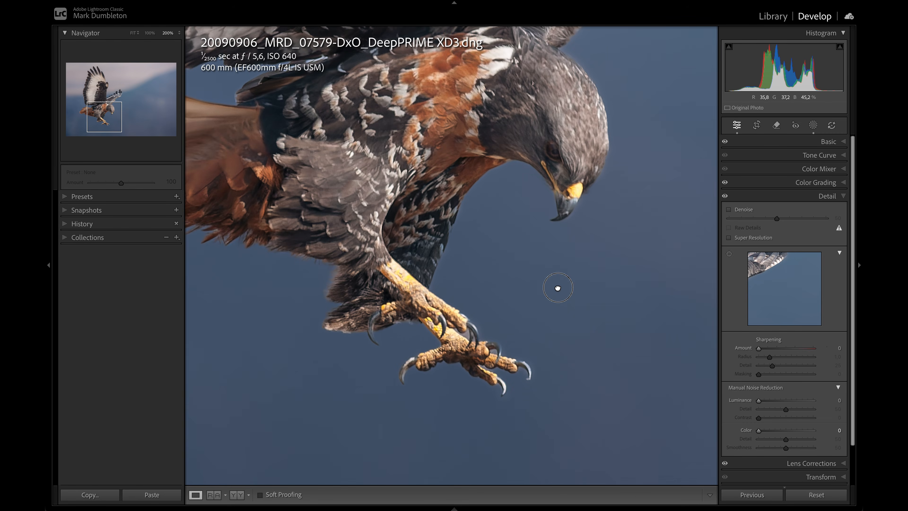
drag(557, 286, 504, 343)
Step: Sharpen the photo with an Amount of 70 and a Radius of 0.5
click(150, 33)
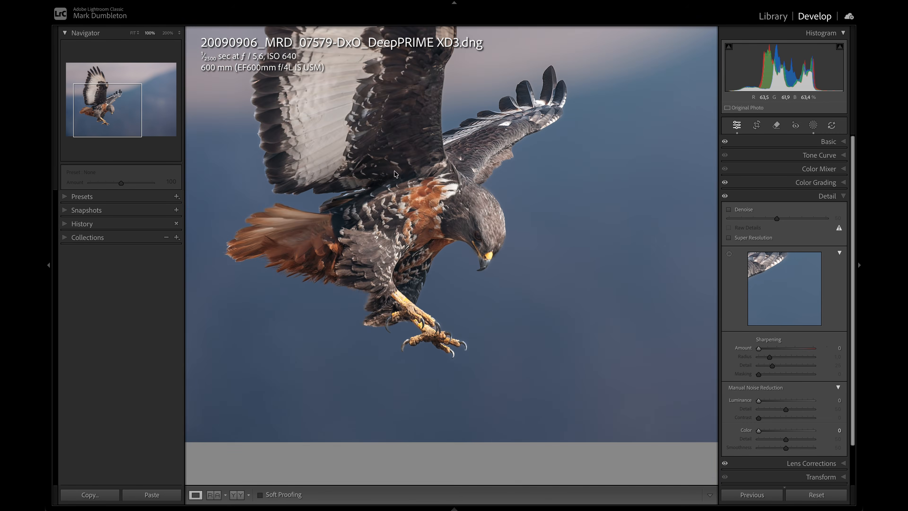
click(783, 349)
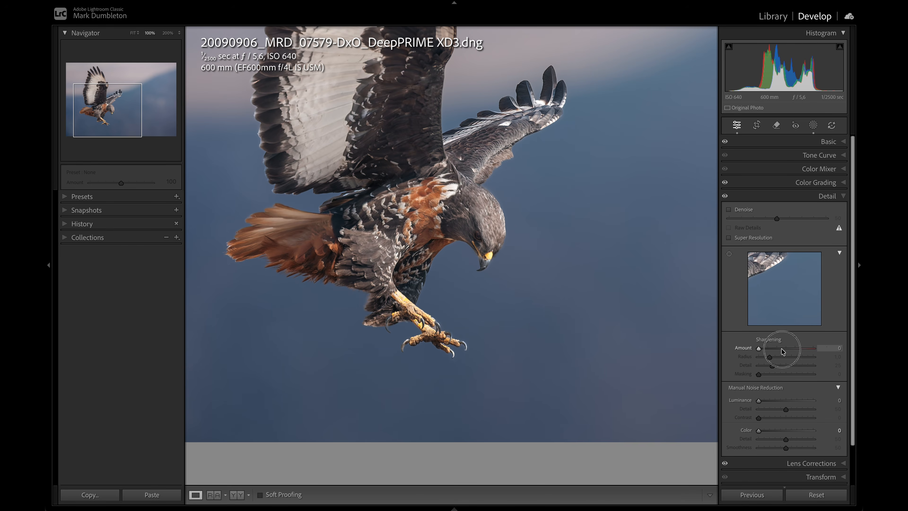
drag(782, 349, 747, 360)
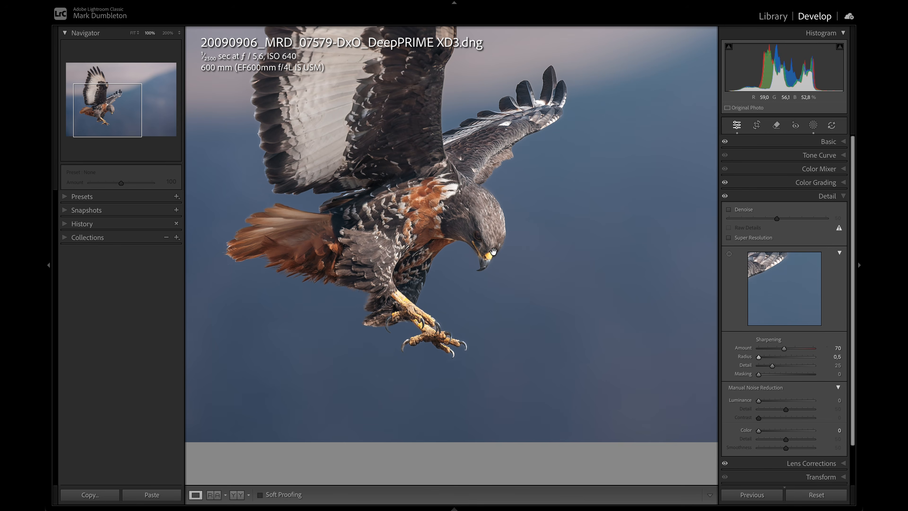
Step: Limit the sharpening to the bird by setting Masking to 16 with the black-and-white mask preview
drag(789, 376, 767, 378)
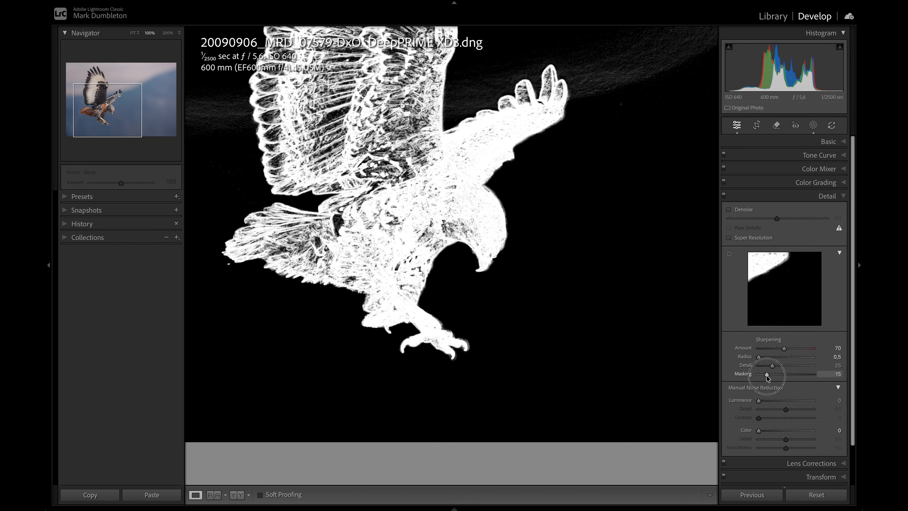
drag(767, 376, 775, 378)
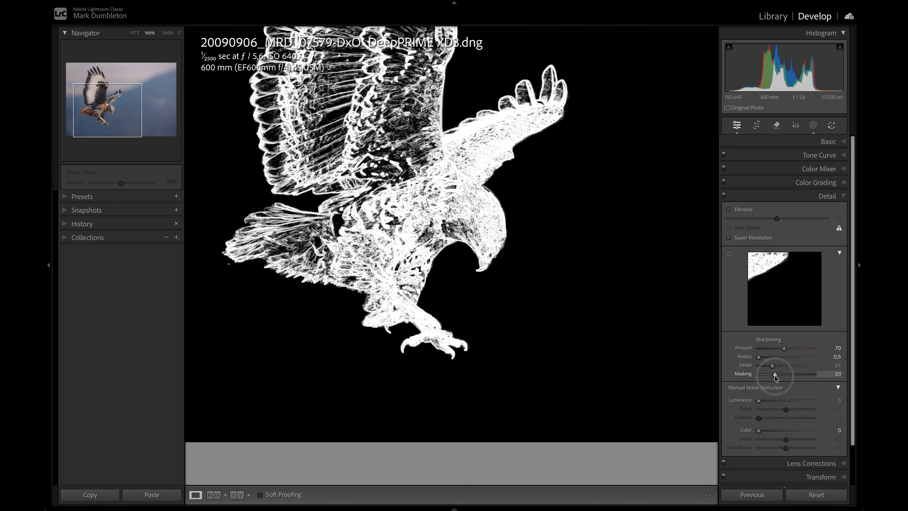
drag(776, 378, 768, 375)
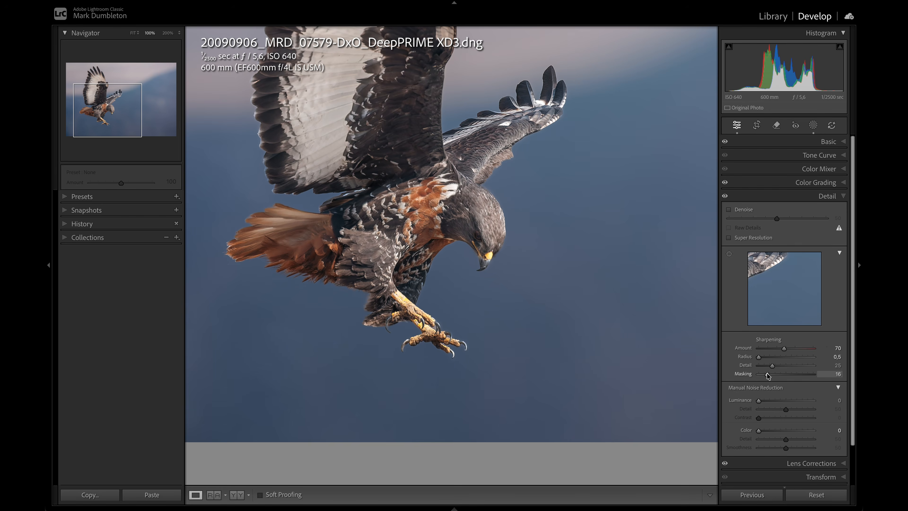
Step: Set the sharpening Detail to 5 and compare the whole photo with its unedited before version
key(z)
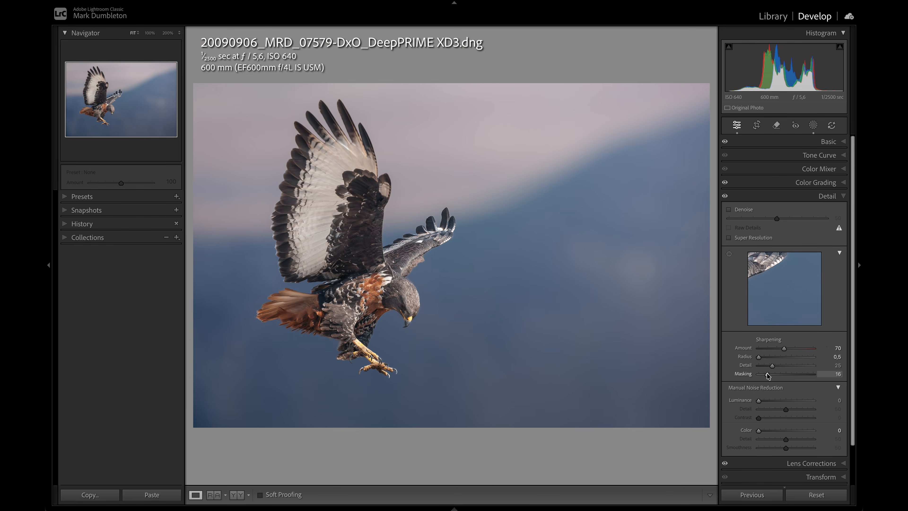
drag(762, 366, 762, 368)
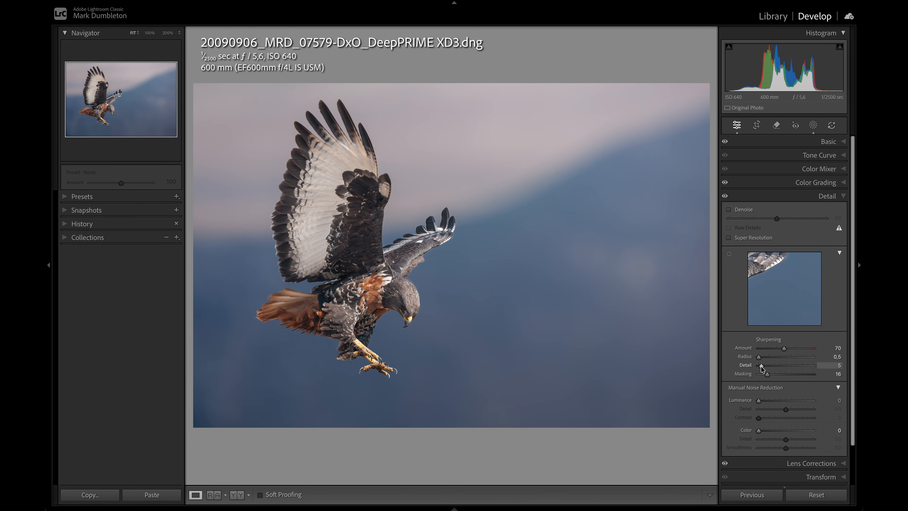
key(backslash)
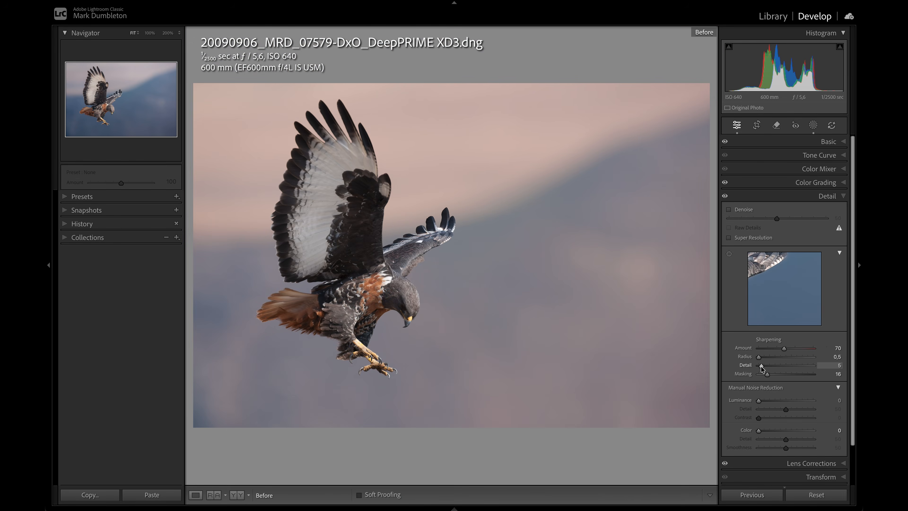
key(backslash)
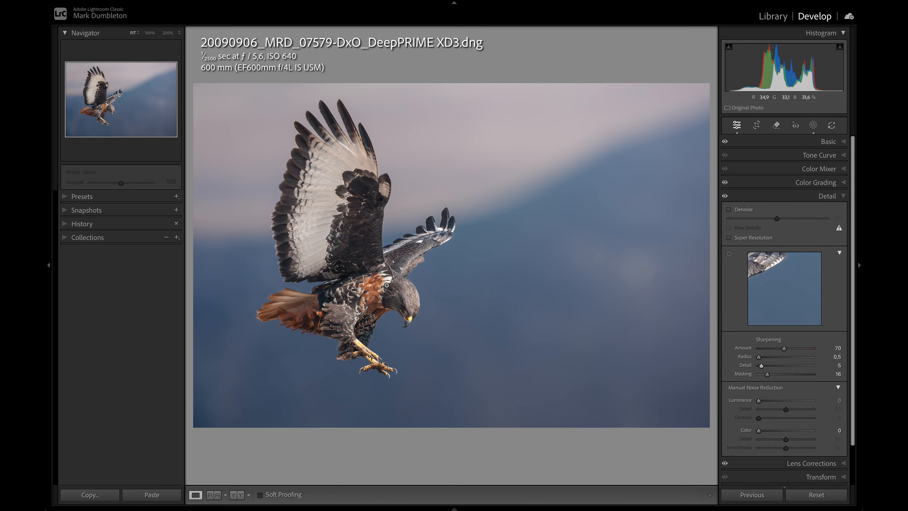
Step: Open the photo in Adobe Photoshop 2026 for editing and run the High Resolution Sharpening V1.1 action on it
click(214, 2)
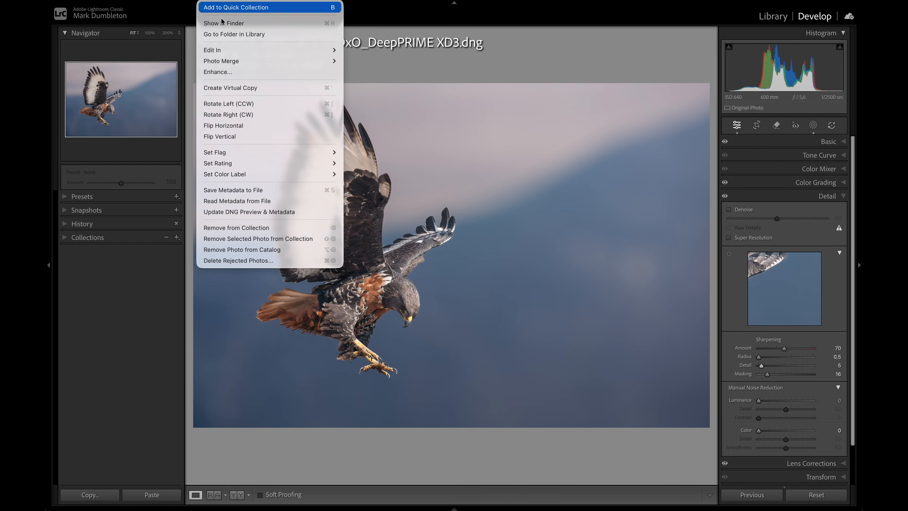
click(389, 50)
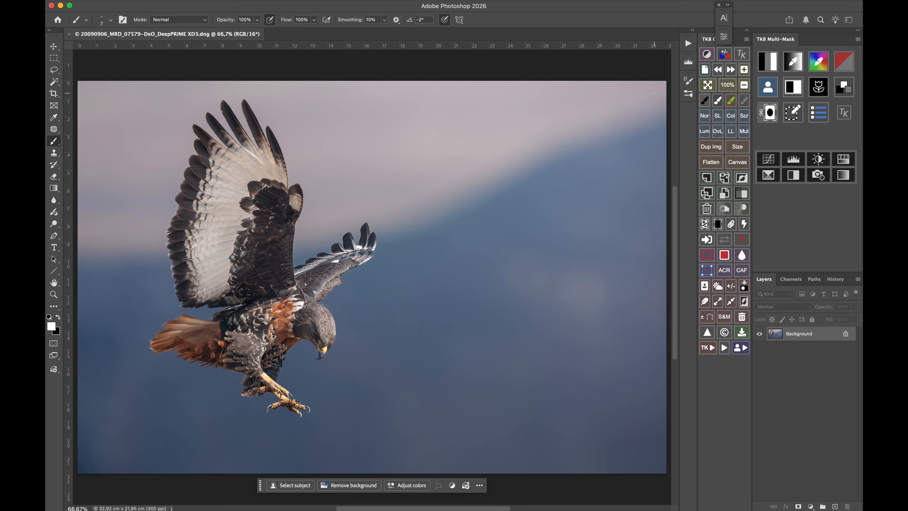
click(688, 44)
click(573, 74)
click(622, 484)
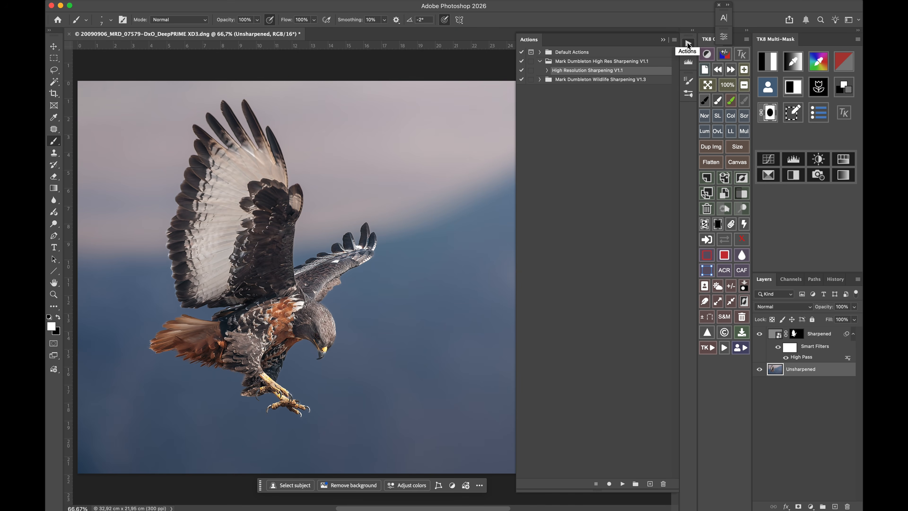
click(689, 45)
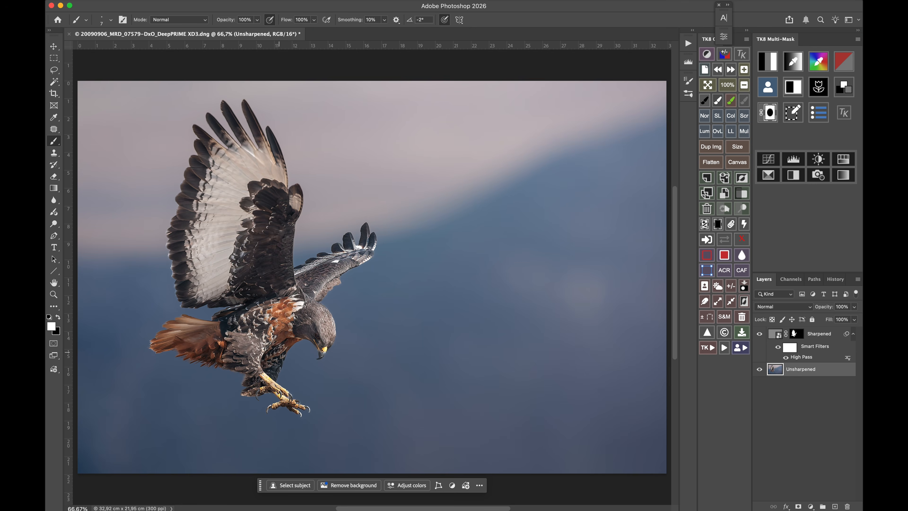
Step: Fine-tune the radius of the Sharpened layer's High Pass smart filter while judging the bird at 100%
key(super+1)
key(super+0)
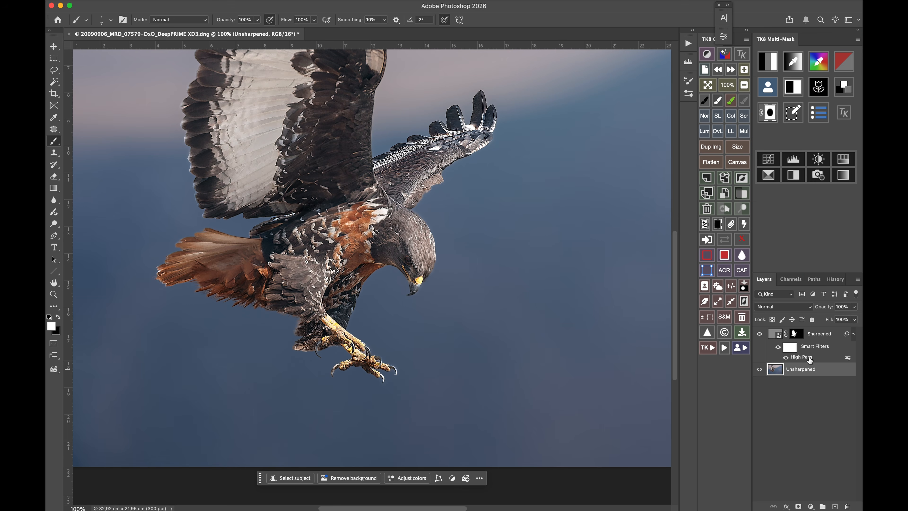
click(808, 360)
drag(472, 118, 702, 143)
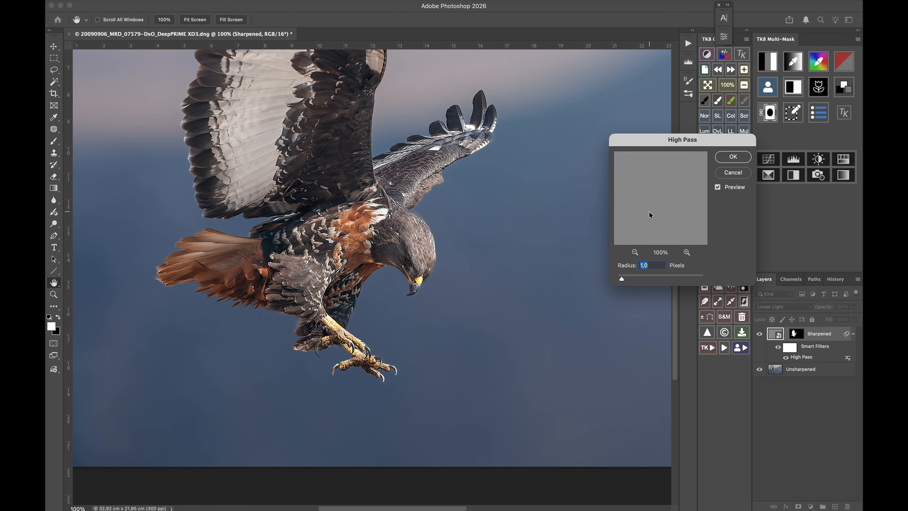
drag(622, 280, 620, 280)
drag(621, 279, 621, 279)
click(743, 156)
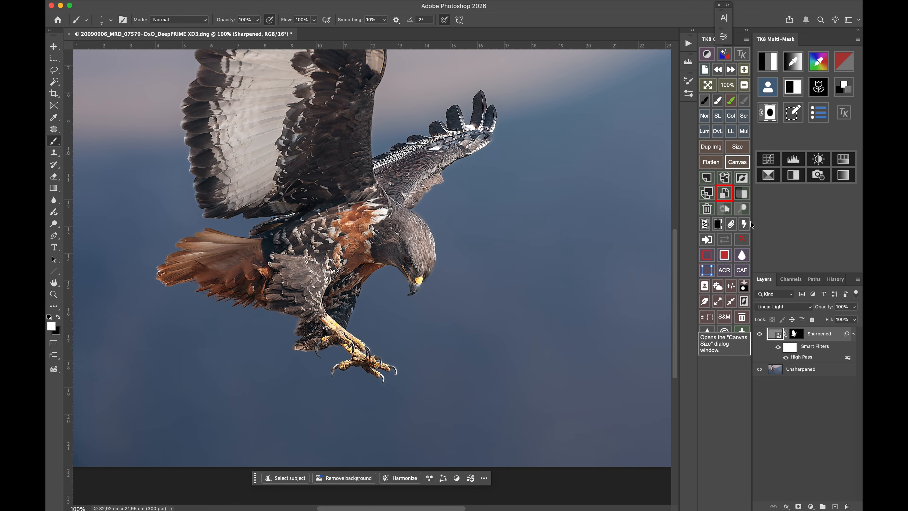
Step: Compare the bird with the Sharpened layer hidden and shown, and save the edited photo
click(760, 334)
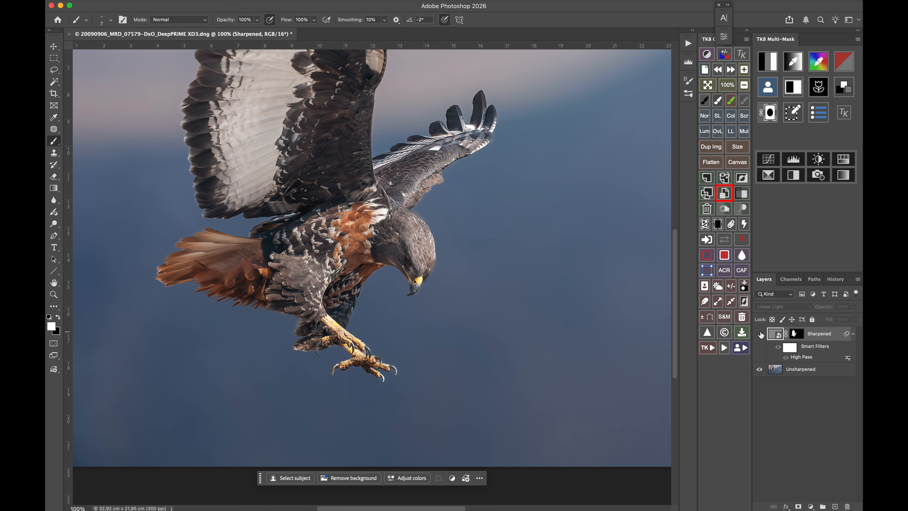
click(760, 334)
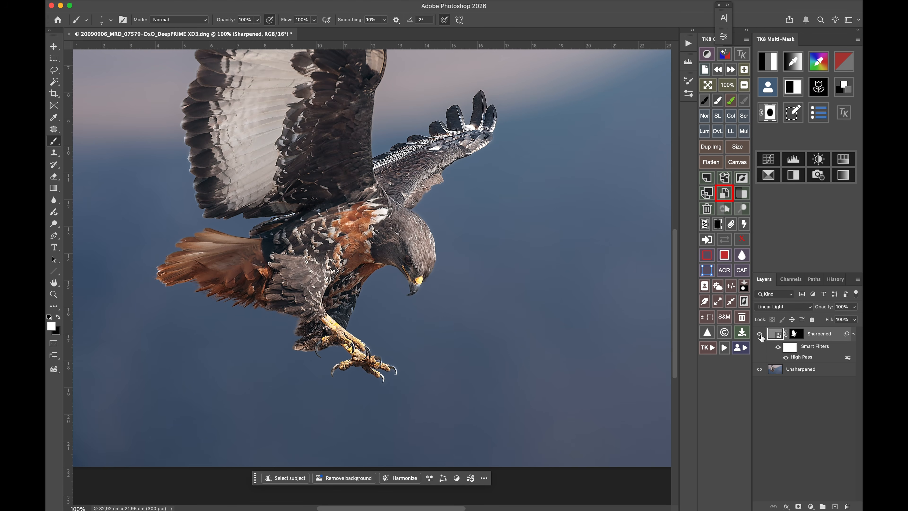
key(super+s)
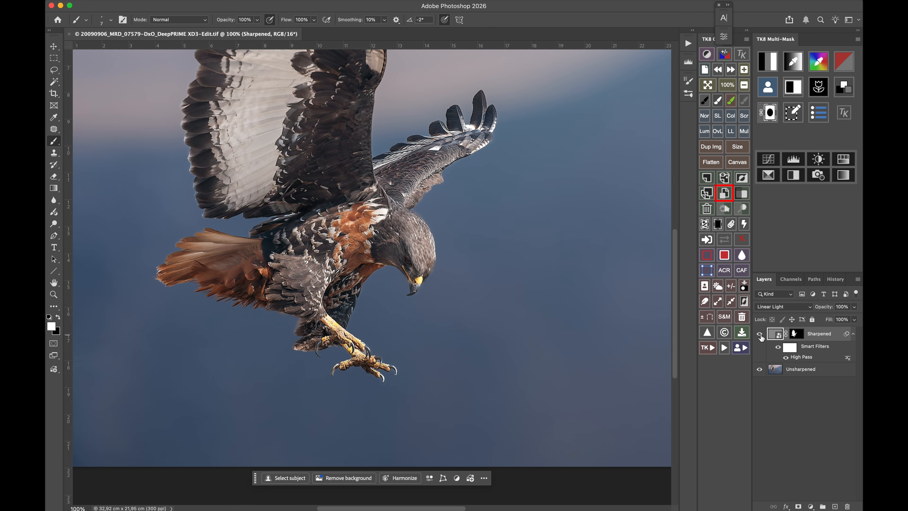